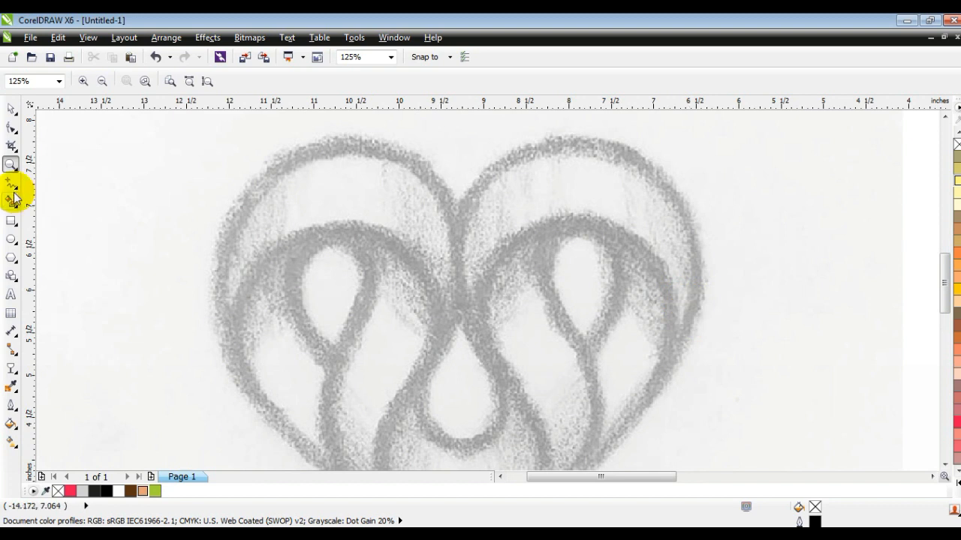
# - Draw a circle over the heart sketch's right lobe and resize it to about 2.86 × 2.90 in to fit the sketch
pyautogui.click(11, 185)
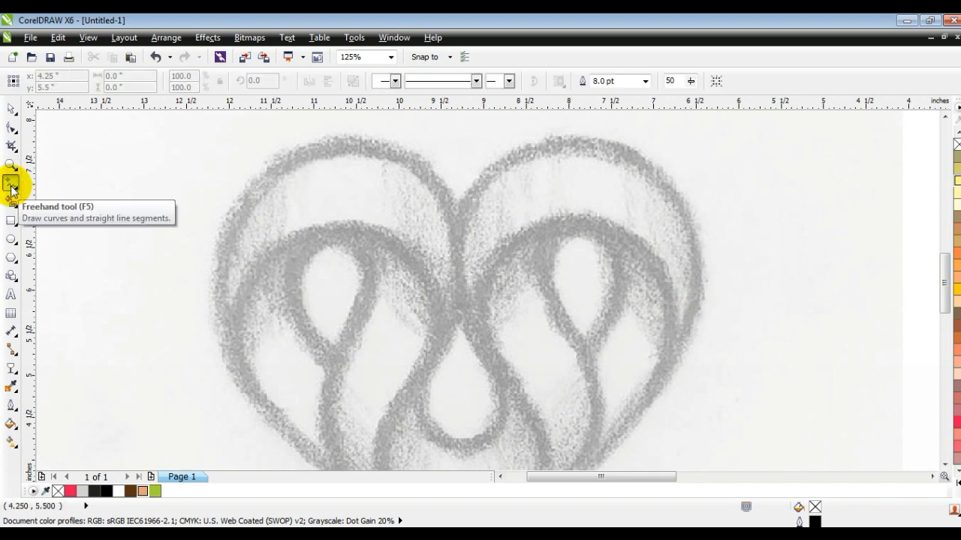
pyautogui.click(11, 239)
pyautogui.moveTo(445, 139); pyautogui.dragTo(699, 394)
pyautogui.click(11, 108)
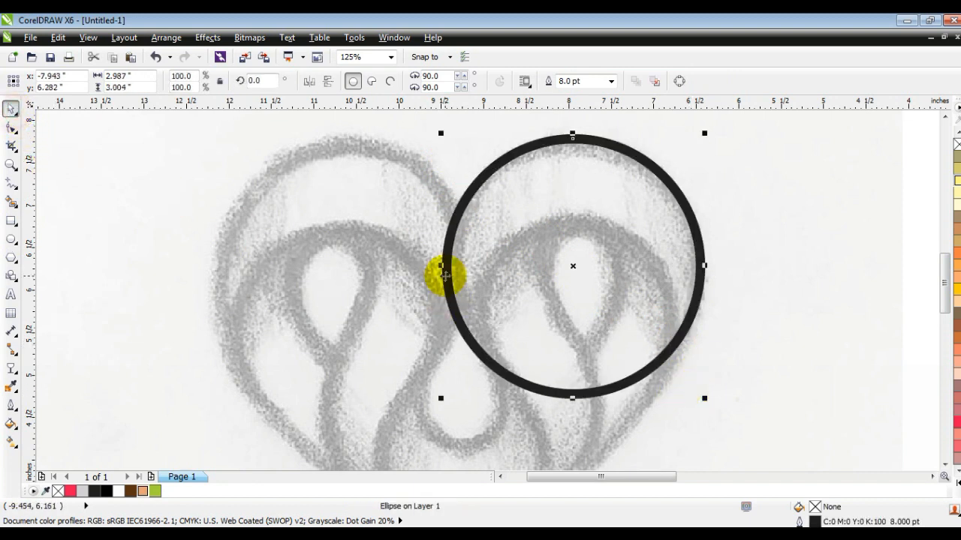
pyautogui.moveTo(443, 269); pyautogui.dragTo(451, 268)
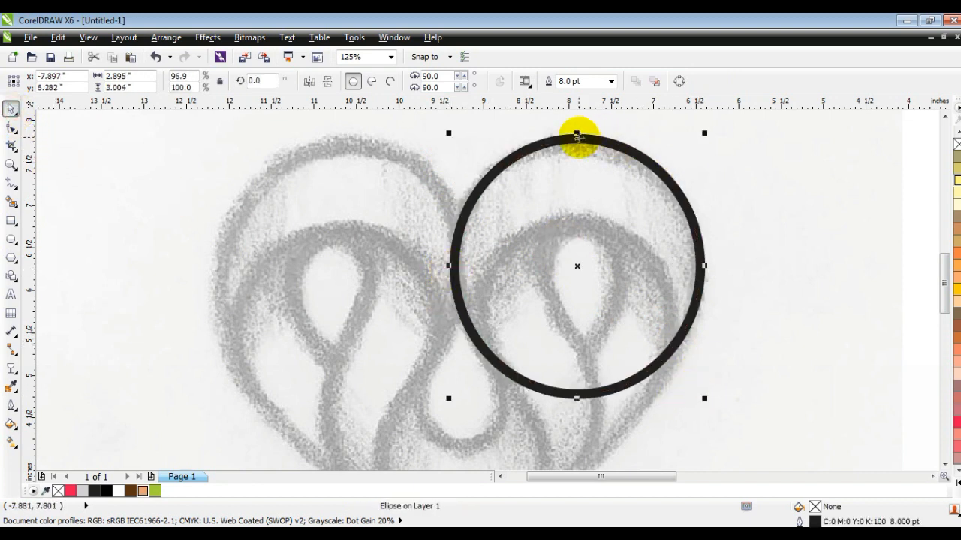
pyautogui.moveTo(576, 134); pyautogui.dragTo(576, 139)
pyautogui.moveTo(705, 138); pyautogui.dragTo(702, 140)
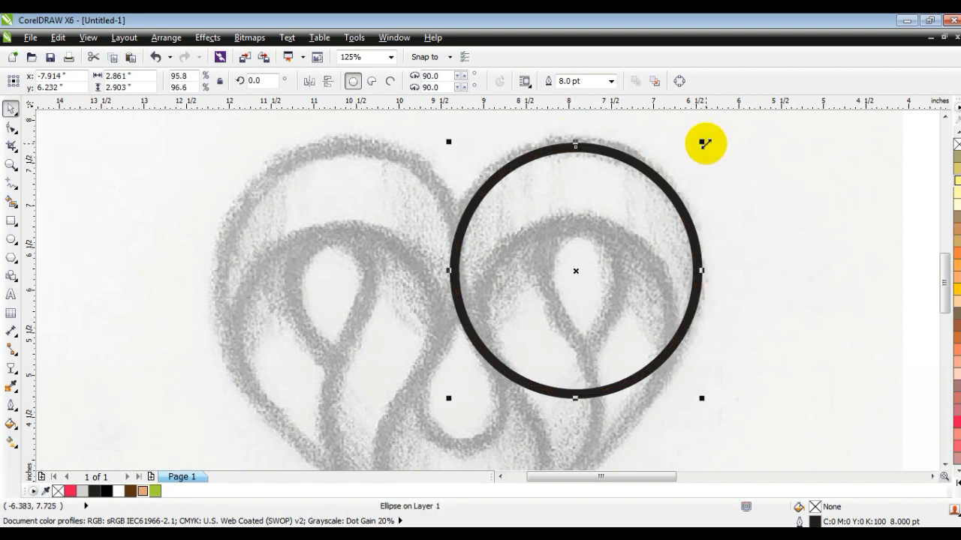
# - Duplicate the circle straight down to the sketch's inner arch and narrow the copy symmetrically to about 2.41 in wide
pyautogui.moveTo(650, 172); pyautogui.dragTo(653, 249)
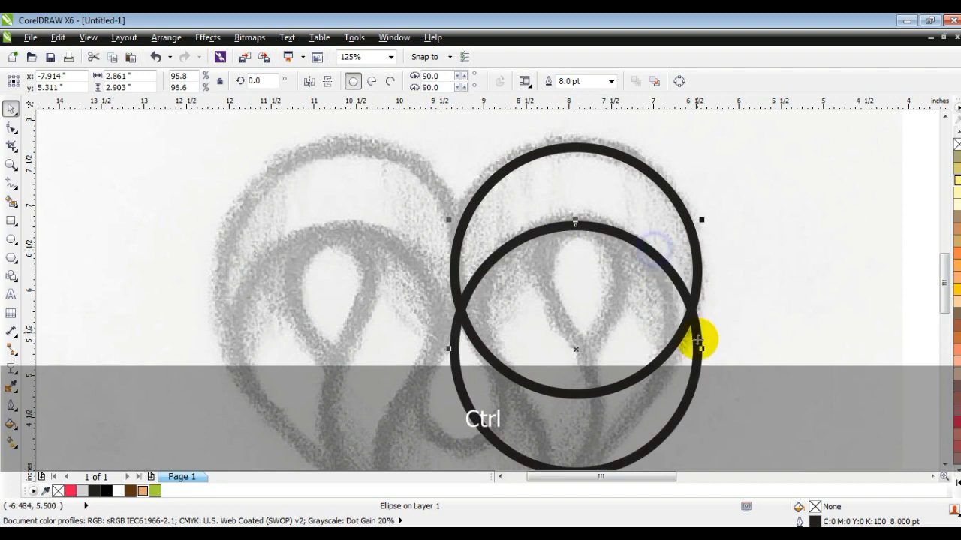
pyautogui.moveTo(700, 350); pyautogui.dragTo(686, 350)
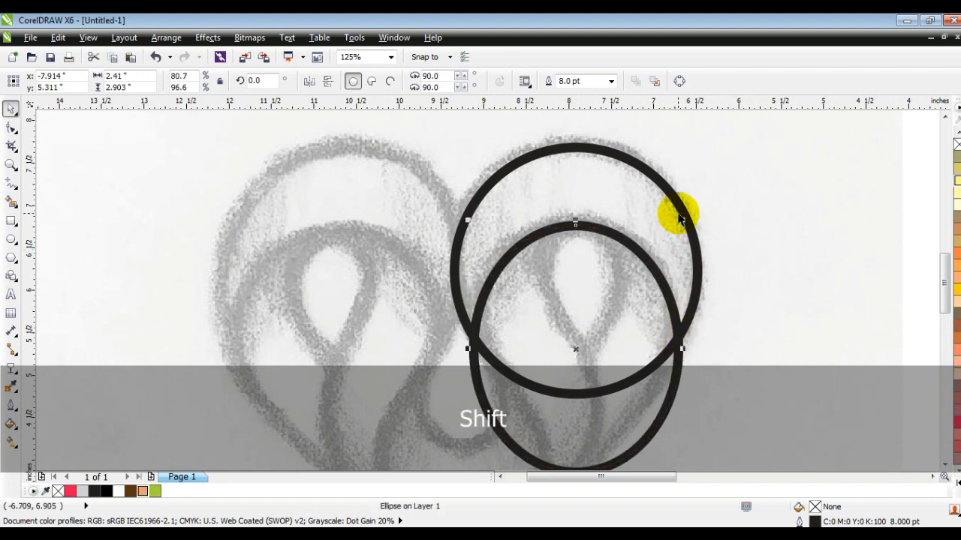
# - Trim the upper circle with the lower ellipse into a crescent and delete the ellipse
pyautogui.keyDown('shift'); pyautogui.click(675, 208); pyautogui.keyUp('shift')
pyautogui.click(458, 82)
pyautogui.click(815, 310)
pyautogui.click(674, 381)
pyautogui.press('Delete')
# - Draw a closed three-point freehand shape joining the crescent's inner arch top, the heart's lower right edge and the crescent's left tip
pyautogui.press('F3')
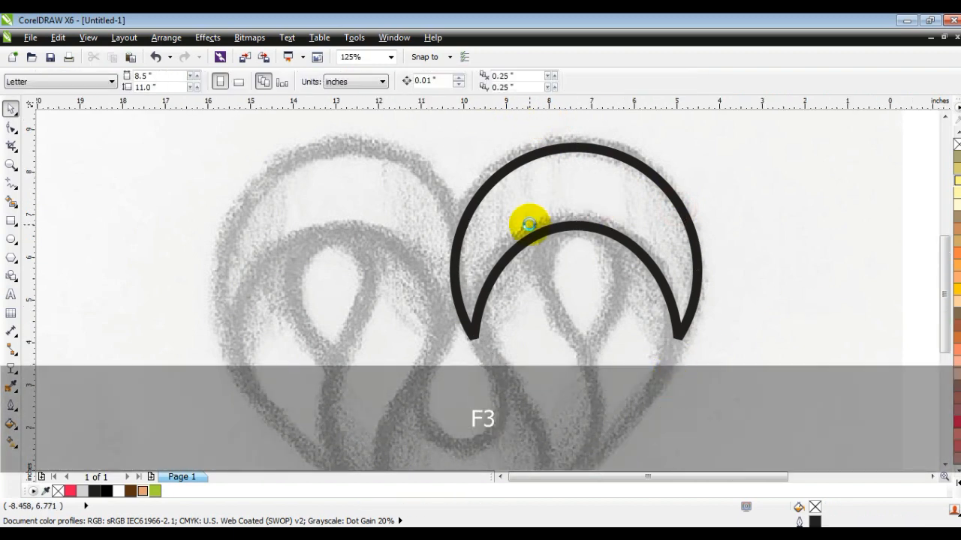
pyautogui.click(11, 165)
pyautogui.moveTo(458, 181); pyautogui.dragTo(712, 411)
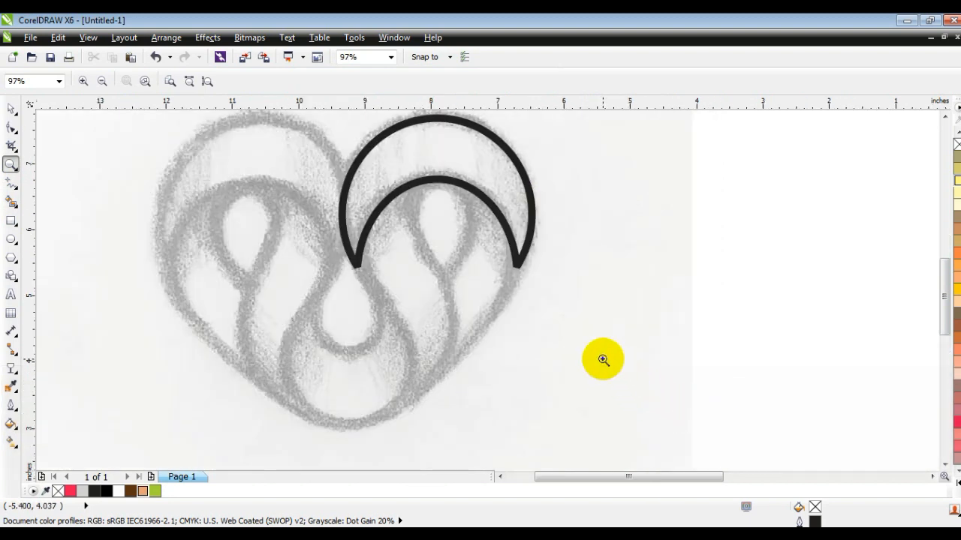
pyautogui.click(11, 185)
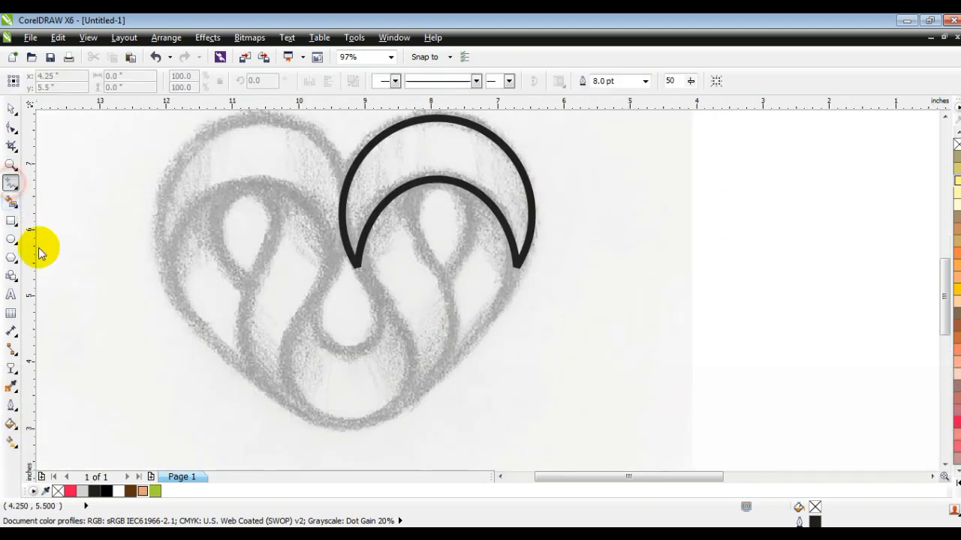
pyautogui.click(435, 178)
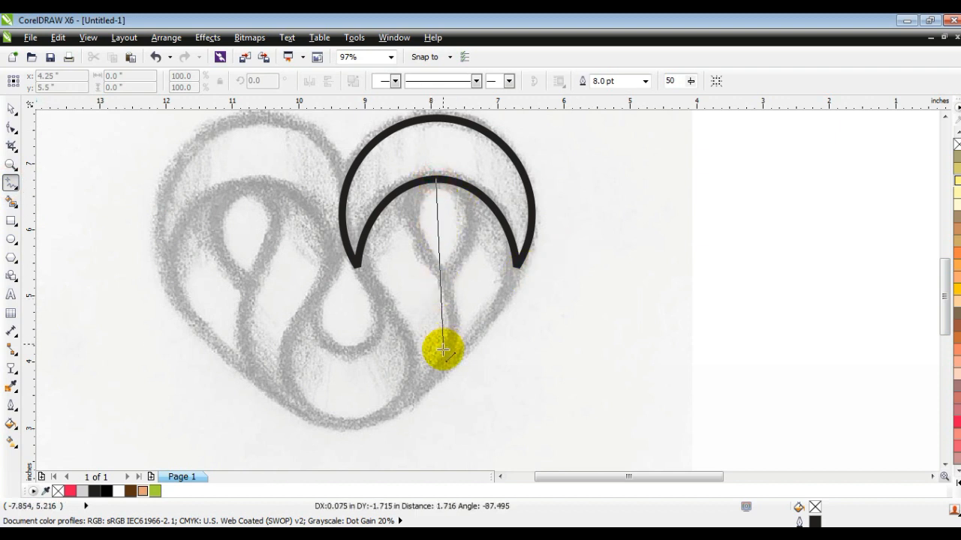
pyautogui.click(404, 409)
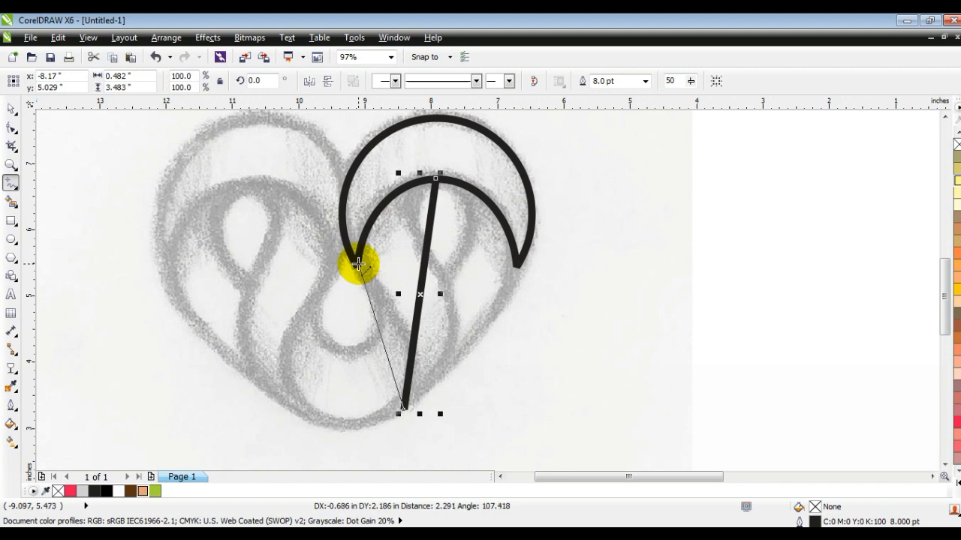
pyautogui.click(358, 262)
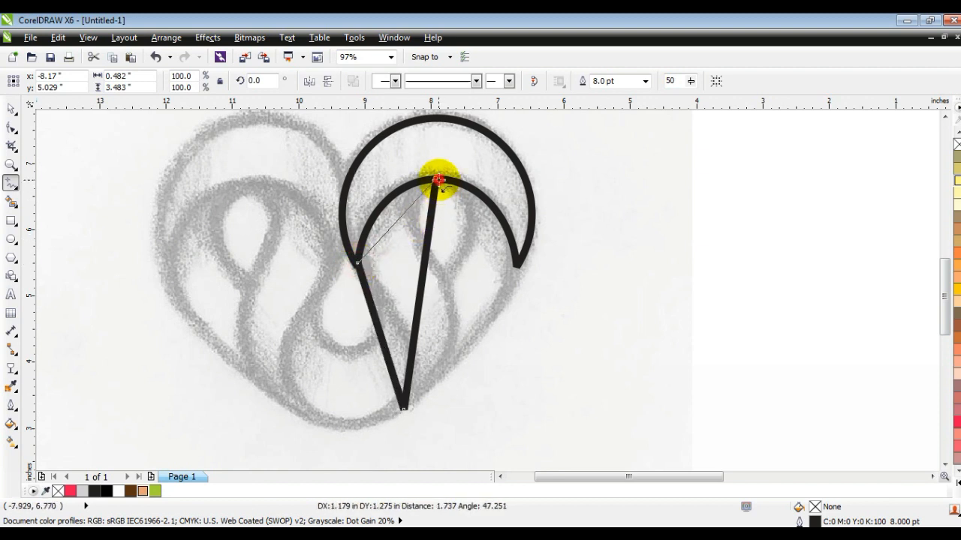
pyautogui.click(436, 179)
# - Convert the three-point shape's segments to curves and bend its upper segment along the crescent's inner arc
pyautogui.click(11, 127)
pyautogui.moveTo(232, 114); pyautogui.dragTo(497, 409)
pyautogui.click(198, 81)
pyautogui.moveTo(392, 226); pyautogui.dragTo(384, 205)
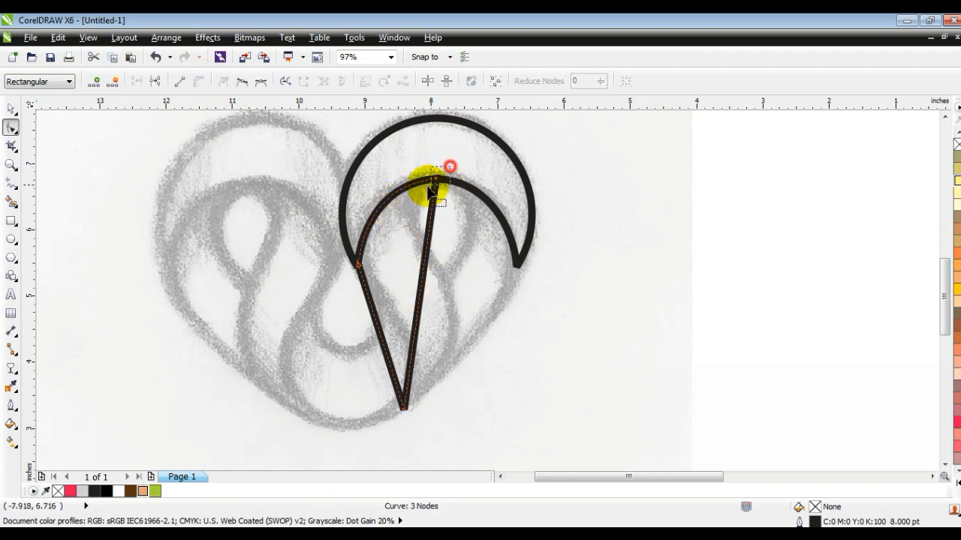
# - Bend the shape's right side into an S-curve following the sketched teardrop's left edge and the stem below it
pyautogui.moveTo(433, 185); pyautogui.dragTo(430, 191)
pyautogui.moveTo(427, 251); pyautogui.dragTo(406, 227)
pyautogui.moveTo(432, 375); pyautogui.dragTo(427, 389)
pyautogui.moveTo(399, 311); pyautogui.dragTo(418, 314)
pyautogui.moveTo(506, 323); pyautogui.dragTo(515, 325)
# - Adjust the curve handles of the S-shape so its upper edge follows the crescent's inner arc and its right side follows the sketch
pyautogui.moveTo(392, 213); pyautogui.dragTo(380, 218)
pyautogui.moveTo(433, 160); pyautogui.dragTo(452, 210)
pyautogui.moveTo(391, 211); pyautogui.dragTo(369, 231)
pyautogui.moveTo(514, 325); pyautogui.dragTo(523, 321)
pyautogui.moveTo(373, 229); pyautogui.dragTo(366, 224)
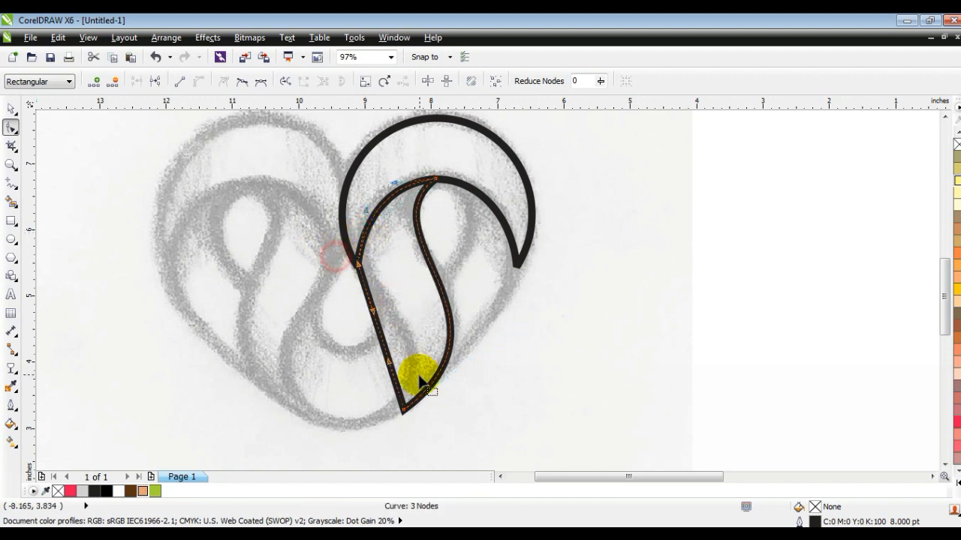
# - Bend the shape's left side into a matching S-curve and fine-tune its left and lower end nodes and handles
pyautogui.moveTo(396, 365); pyautogui.dragTo(361, 314)
pyautogui.moveTo(358, 272)
pyautogui.mouseDown()
pyautogui.moveTo(368, 249)
pyautogui.moveTo(367, 266)
pyautogui.moveTo(357, 258)
pyautogui.mouseUp()
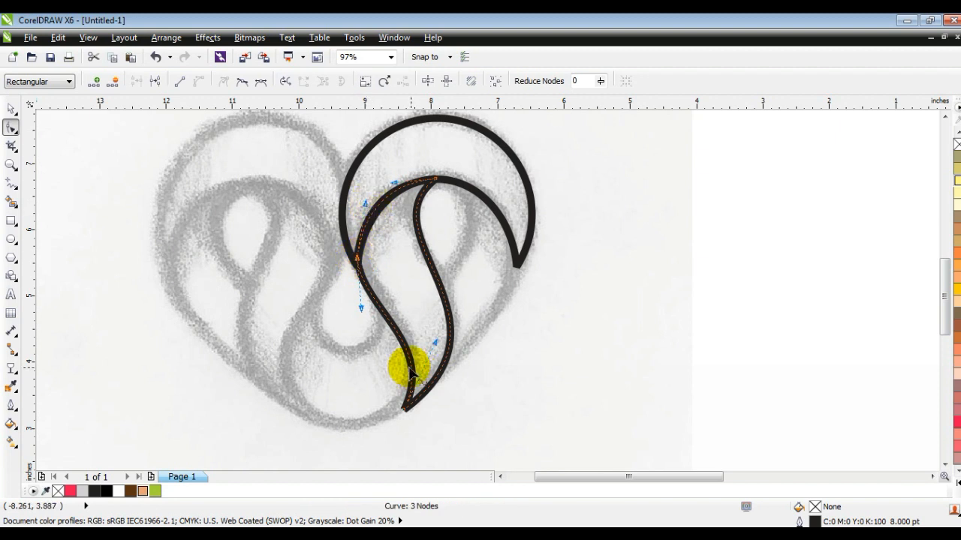
pyautogui.moveTo(406, 409); pyautogui.dragTo(403, 410)
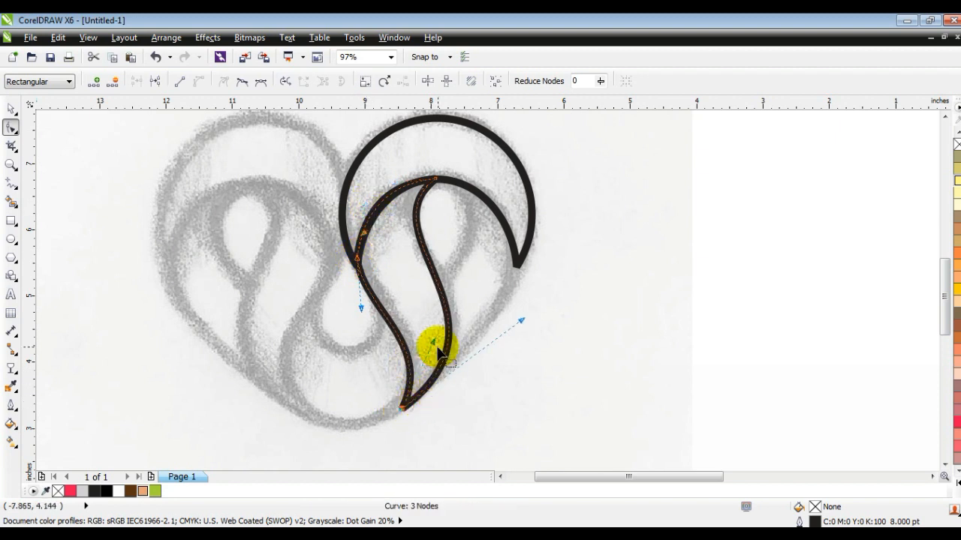
pyautogui.moveTo(520, 322); pyautogui.dragTo(529, 320)
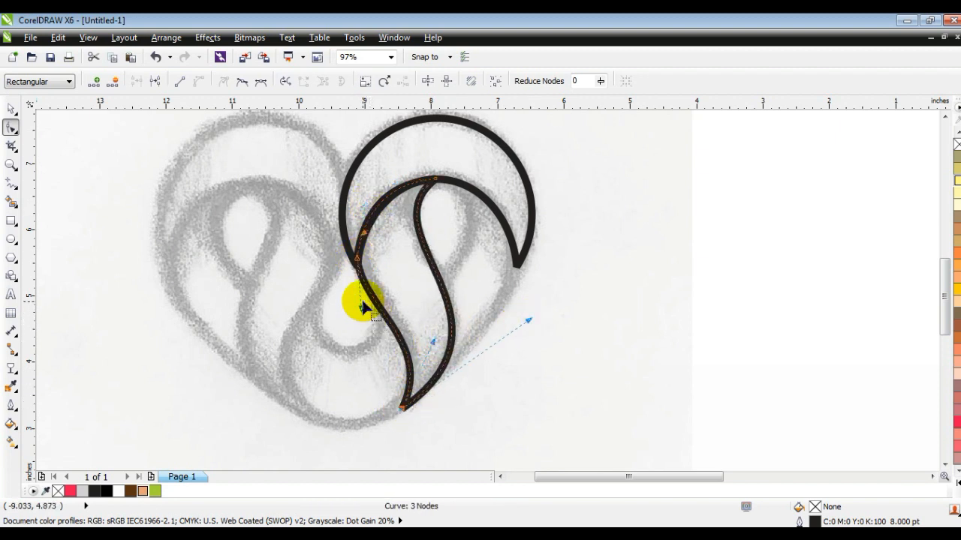
pyautogui.moveTo(361, 309); pyautogui.dragTo(360, 312)
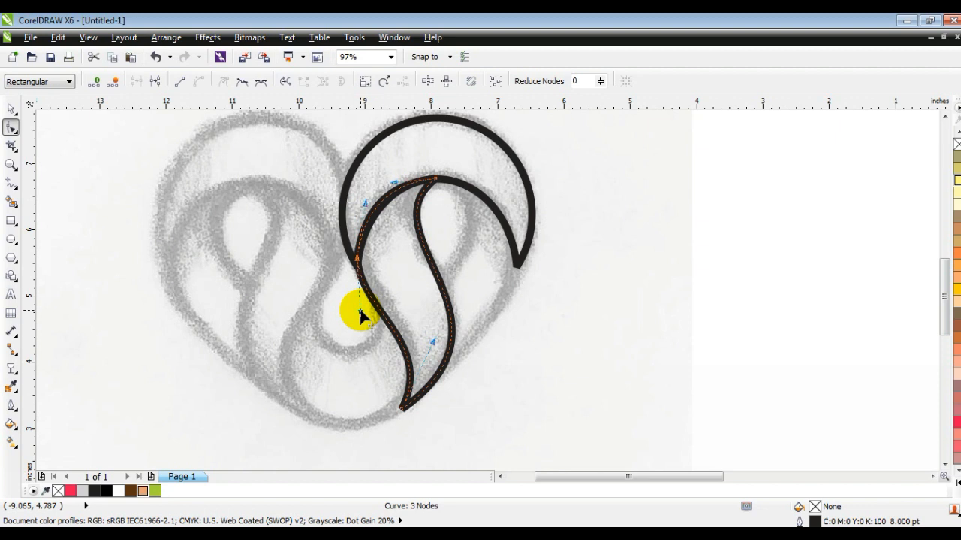
# - Draw a closed four-point freehand shape through the heart's lower edge, the crescent's right tip, the arch top and the teardrop's lower point
pyautogui.click(10, 183)
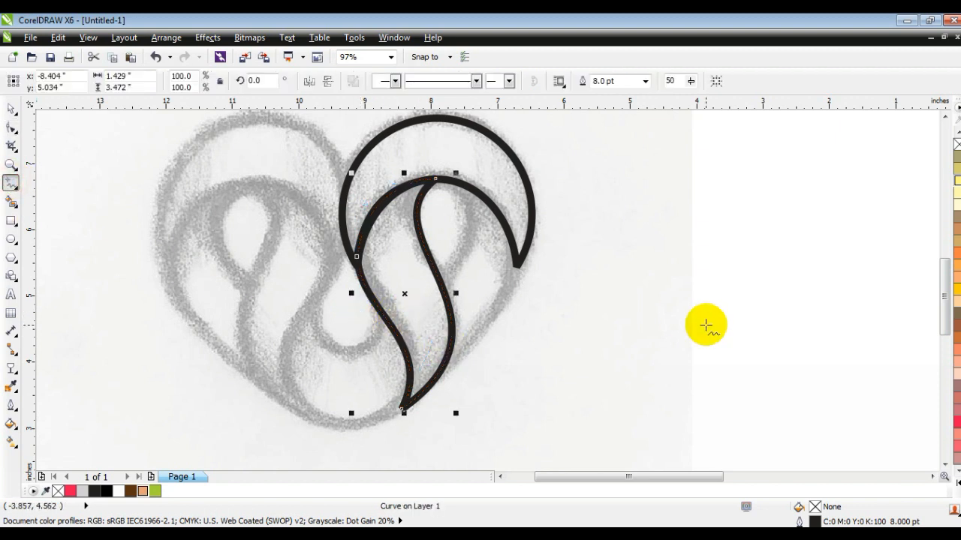
pyautogui.click(440, 373)
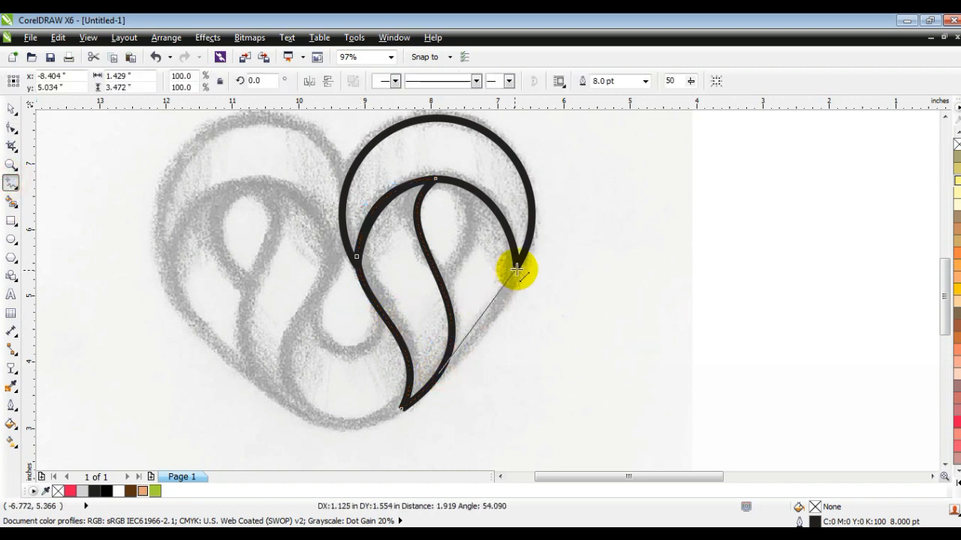
pyautogui.click(517, 264)
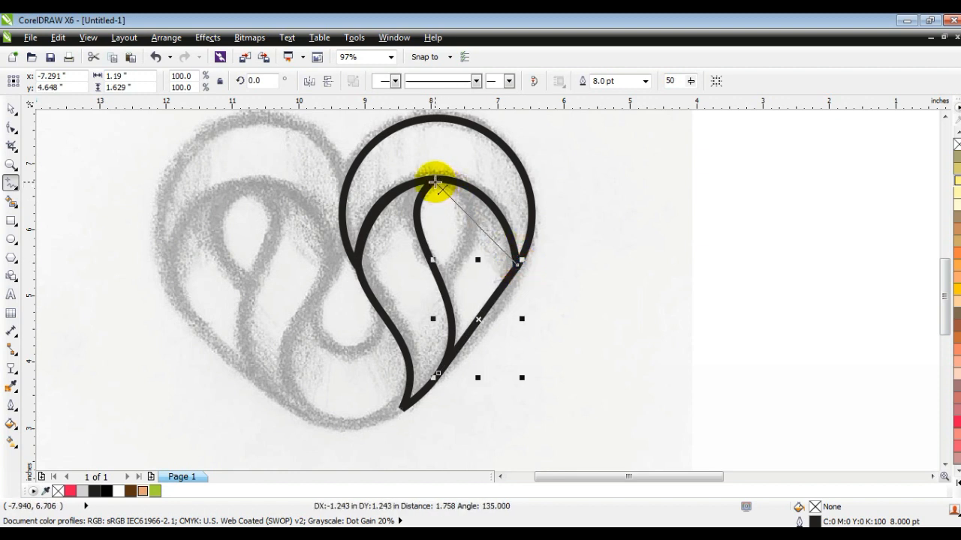
pyautogui.click(434, 181)
pyautogui.click(434, 181)
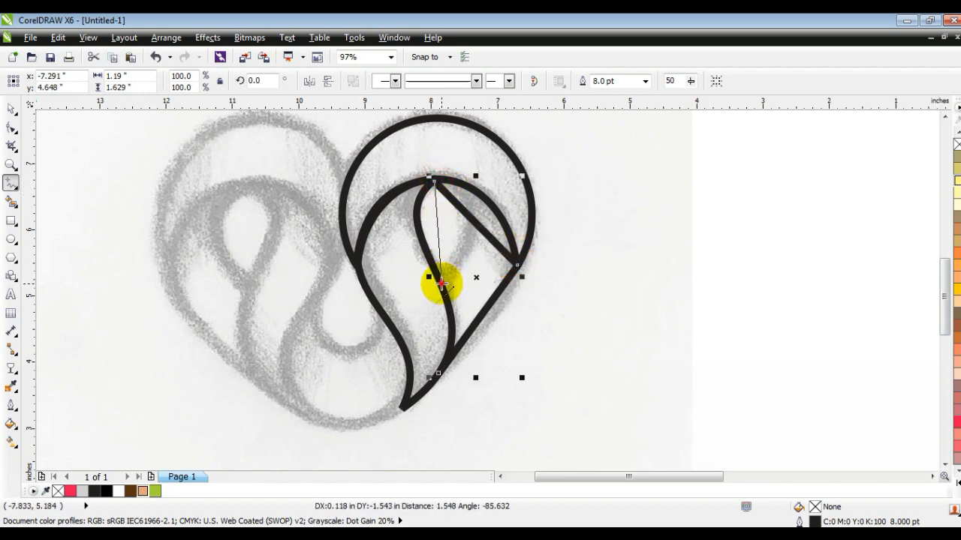
pyautogui.click(437, 373)
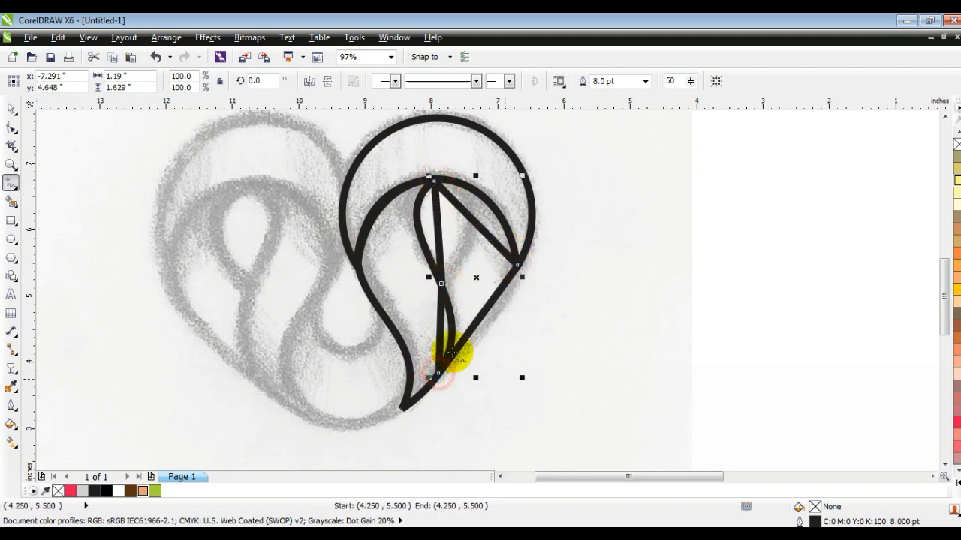
# - Convert the four-point shape's segments to curves and bend its upper right segment along the crescent's inner arc
pyautogui.click(11, 127)
pyautogui.moveTo(341, 156); pyautogui.dragTo(596, 376)
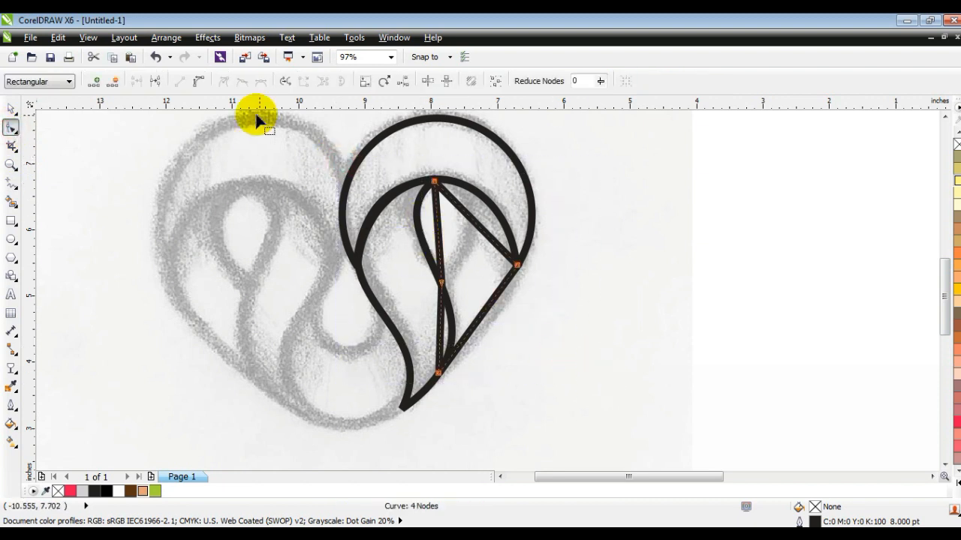
pyautogui.moveTo(461, 208); pyautogui.dragTo(511, 218)
pyautogui.click(426, 171)
# - Bend the four-point shape's left segments along the S-curve and its outer segment along the heart's lower right edge
pyautogui.moveTo(436, 214); pyautogui.dragTo(410, 226)
pyautogui.click(449, 332)
pyautogui.moveTo(441, 330); pyautogui.dragTo(450, 331)
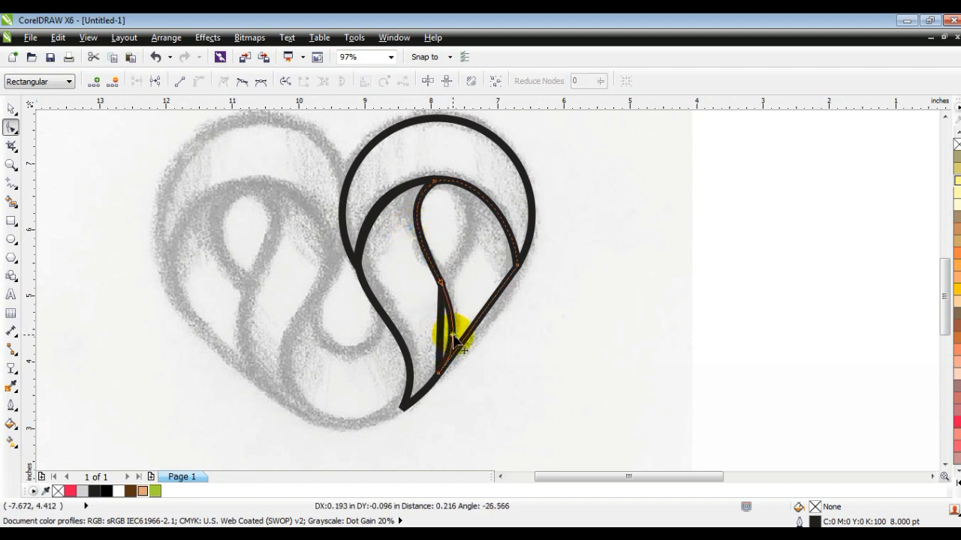
pyautogui.moveTo(453, 339); pyautogui.dragTo(501, 308)
pyautogui.click(355, 265)
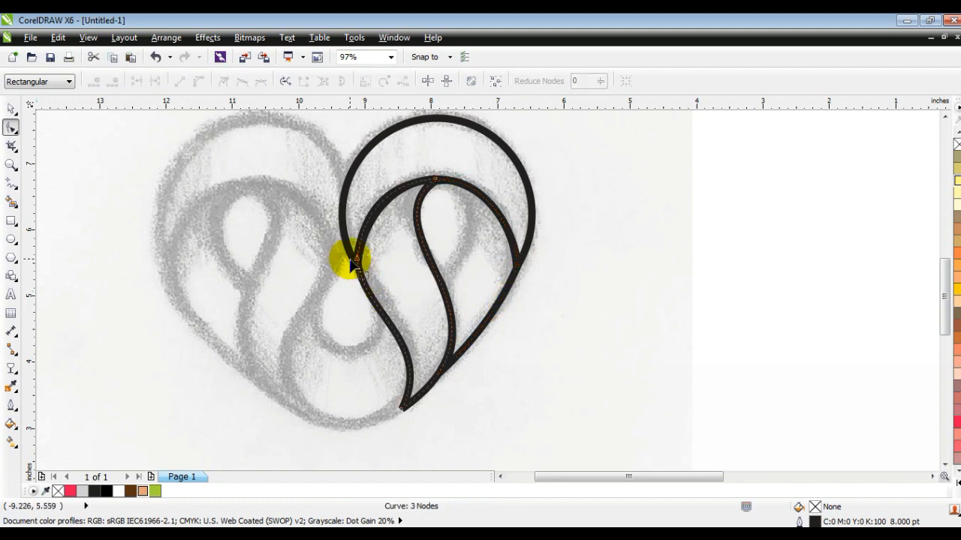
pyautogui.moveTo(351, 261); pyautogui.dragTo(359, 272)
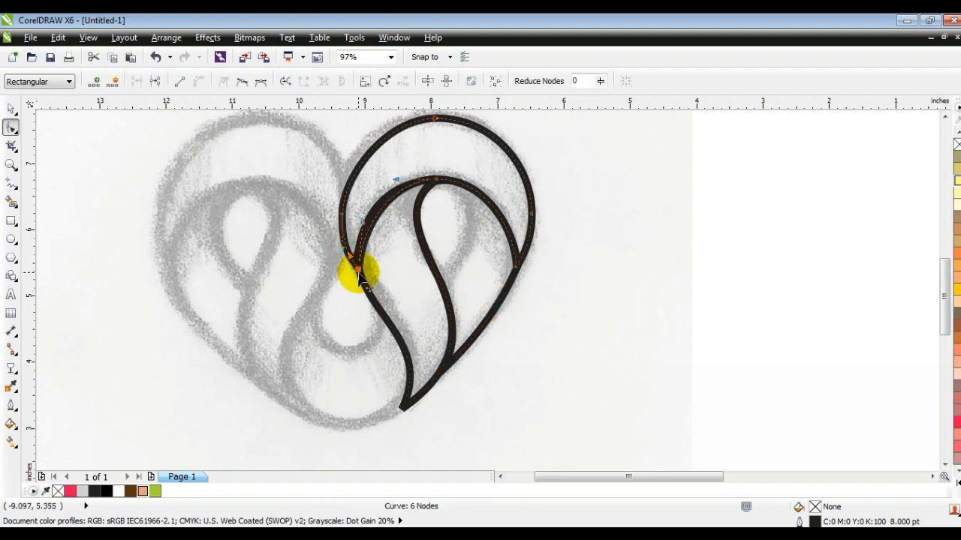
pyautogui.hotkey('ctrl', 'z')
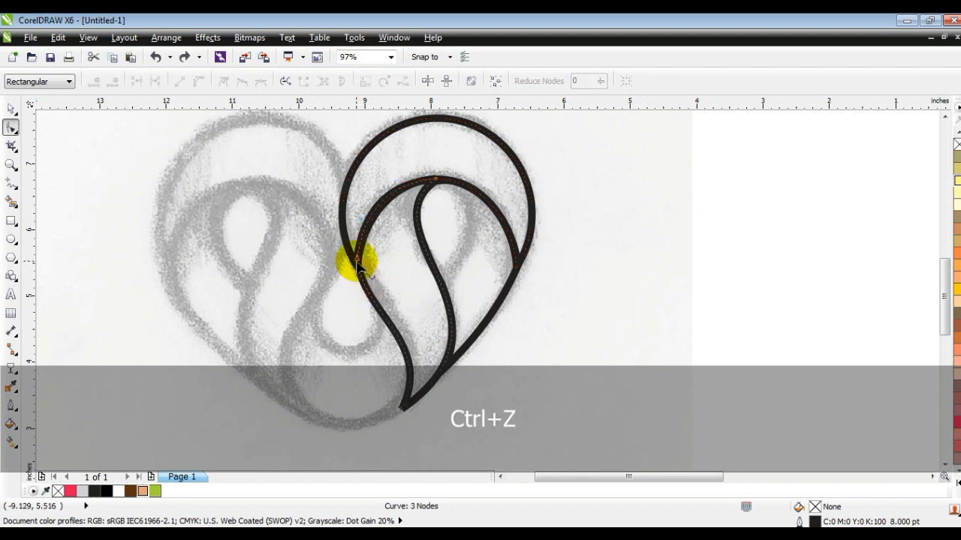
# - Adjust the S-shape's upper left handle and node so its edge aligns with the crescent's inner arc and left tip
pyautogui.click(365, 201)
pyautogui.moveTo(364, 201); pyautogui.dragTo(363, 205)
pyautogui.moveTo(362, 206); pyautogui.dragTo(365, 208)
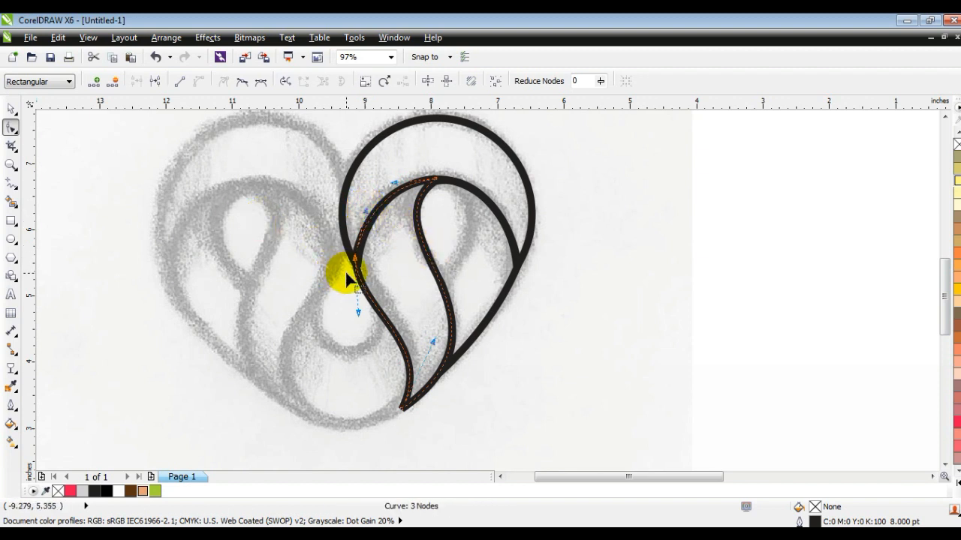
pyautogui.moveTo(355, 263); pyautogui.dragTo(357, 267)
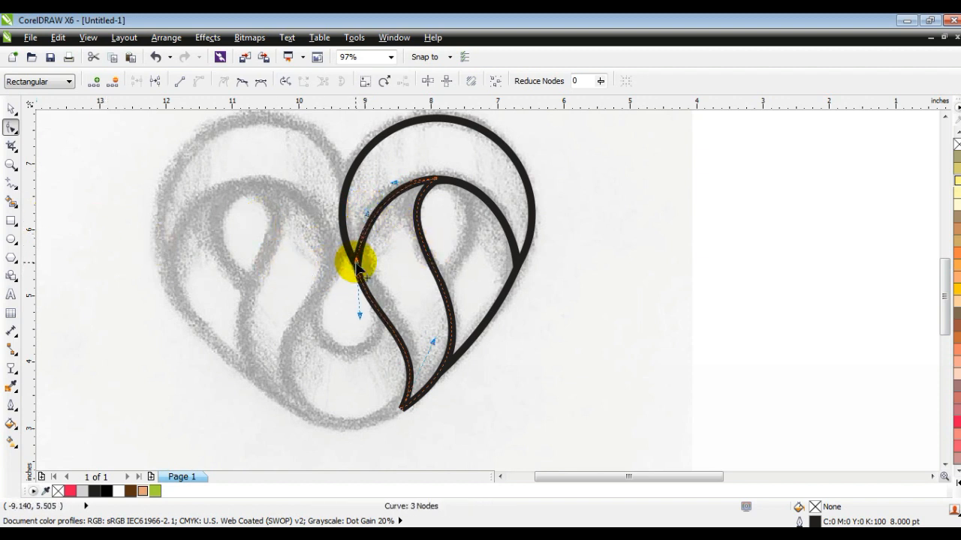
pyautogui.click(11, 109)
pyautogui.click(807, 294)
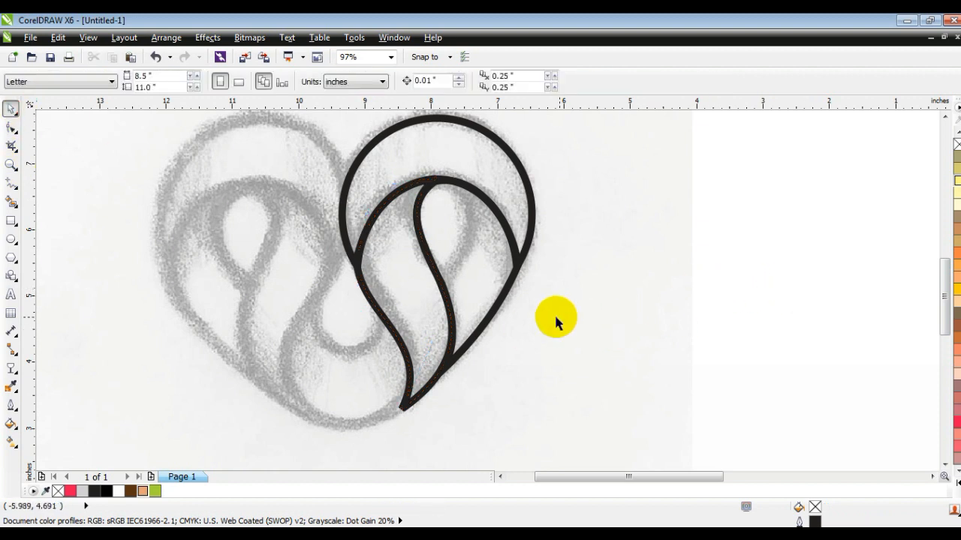
# - Draw a straight two-point closed outline between the inner arch top and the teardrop's lower point
pyautogui.click(498, 308)
pyautogui.click(11, 183)
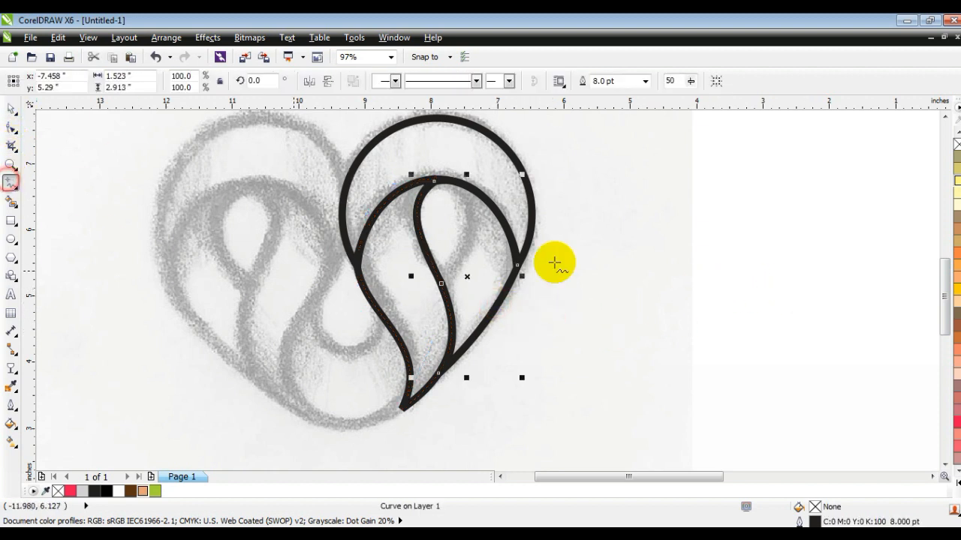
pyautogui.click(436, 181)
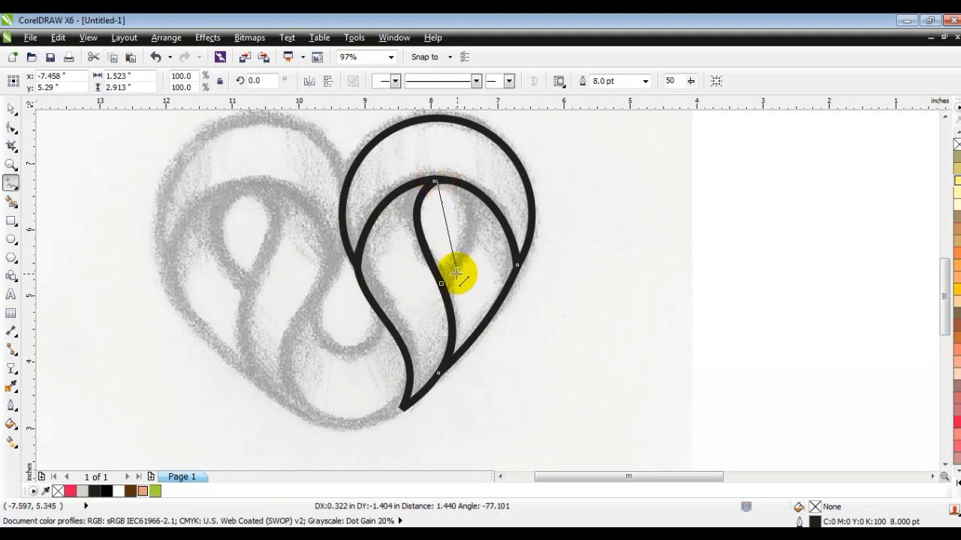
pyautogui.click(442, 287)
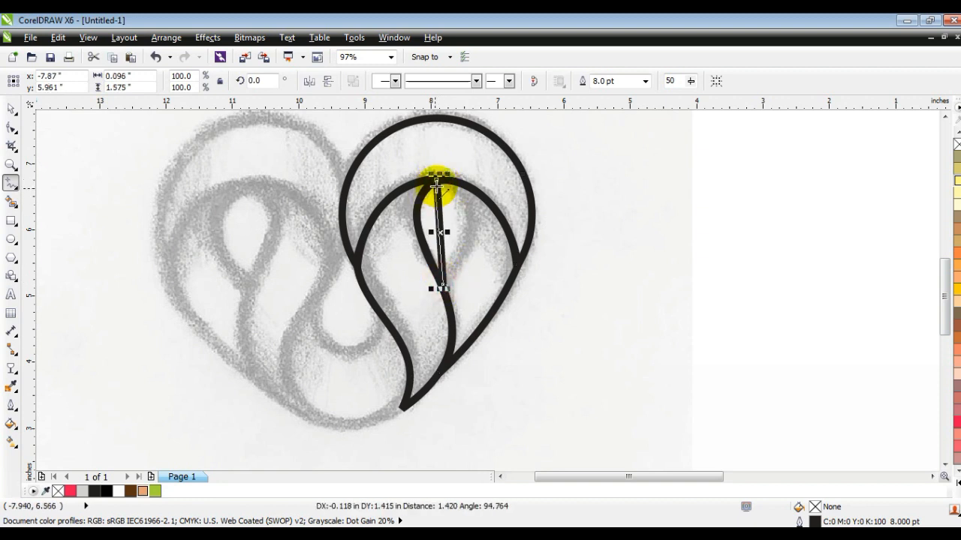
# - Convert the two-point outline's segments to curves and bend one segment along the teardrop's right edge
pyautogui.click(11, 128)
pyautogui.moveTo(239, 151); pyautogui.dragTo(501, 318)
pyautogui.click(200, 81)
pyautogui.click(419, 160)
pyautogui.moveTo(439, 215); pyautogui.dragTo(464, 237)
pyautogui.click(458, 238)
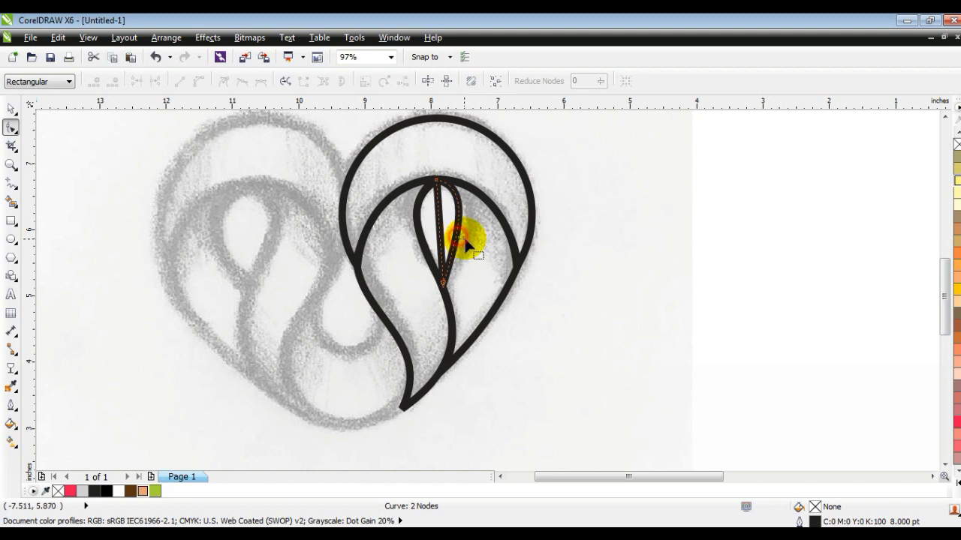
pyautogui.moveTo(459, 239); pyautogui.dragTo(470, 238)
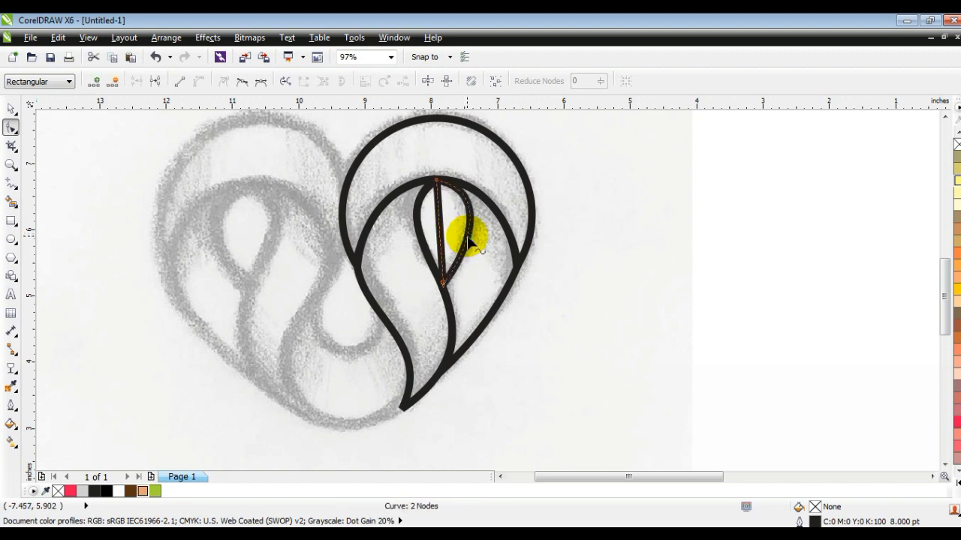
# - Bend the teardrop's other segment along its left edge and adjust the curve handles so both sides follow the sketch
pyautogui.moveTo(448, 165); pyautogui.dragTo(402, 189)
pyautogui.moveTo(437, 215)
pyautogui.mouseDown()
pyautogui.moveTo(412, 204)
pyautogui.moveTo(427, 207)
pyautogui.mouseUp()
pyautogui.moveTo(439, 255); pyautogui.dragTo(403, 225)
pyautogui.moveTo(483, 189); pyautogui.dragTo(482, 179)
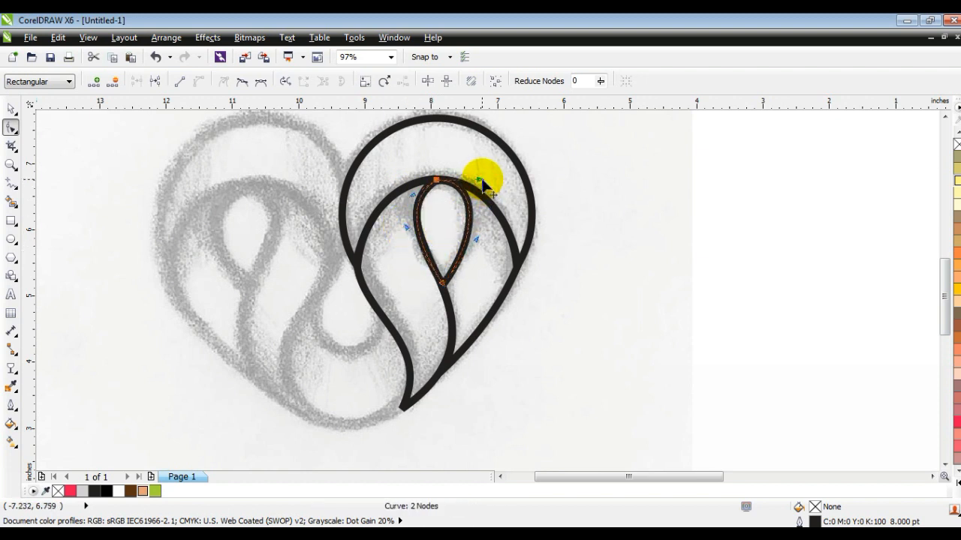
pyautogui.moveTo(477, 239); pyautogui.dragTo(474, 240)
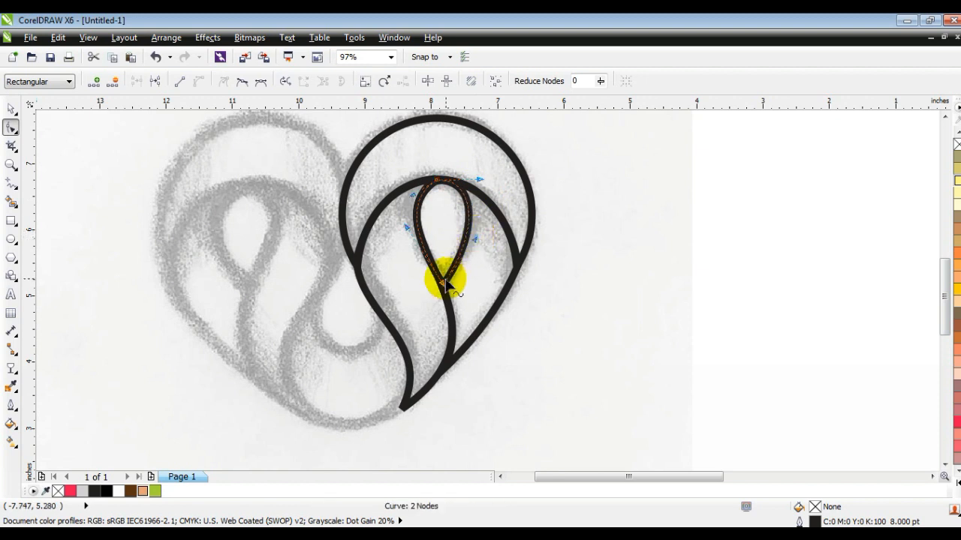
pyautogui.click(443, 285)
pyautogui.click(413, 214)
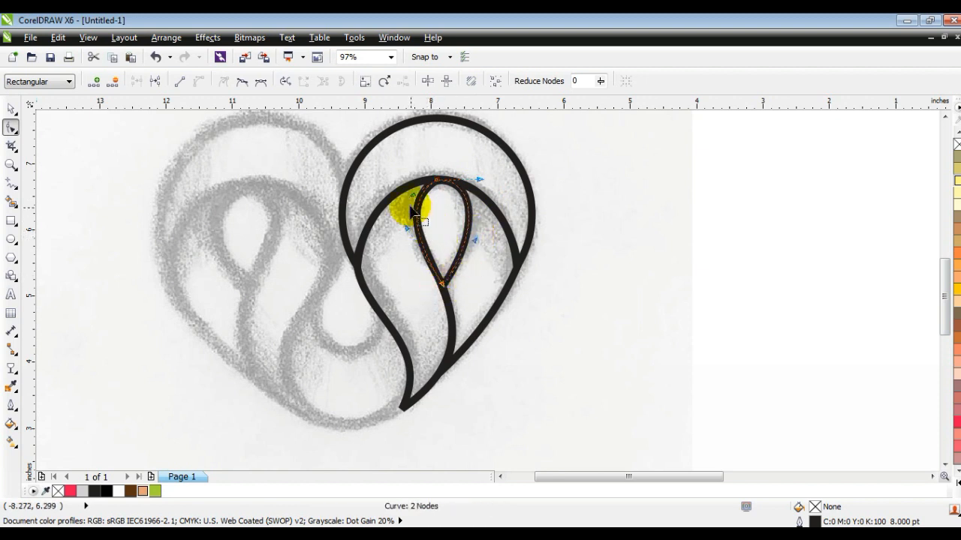
pyautogui.moveTo(422, 209); pyautogui.dragTo(418, 199)
# - Select the four right-half outlines and place a horizontally mirrored copy over the sketch's left half, meeting at the centre
pyautogui.click(11, 109)
pyautogui.click(837, 317)
pyautogui.press('F3')
pyautogui.click(755, 320)
pyautogui.press('Escape')
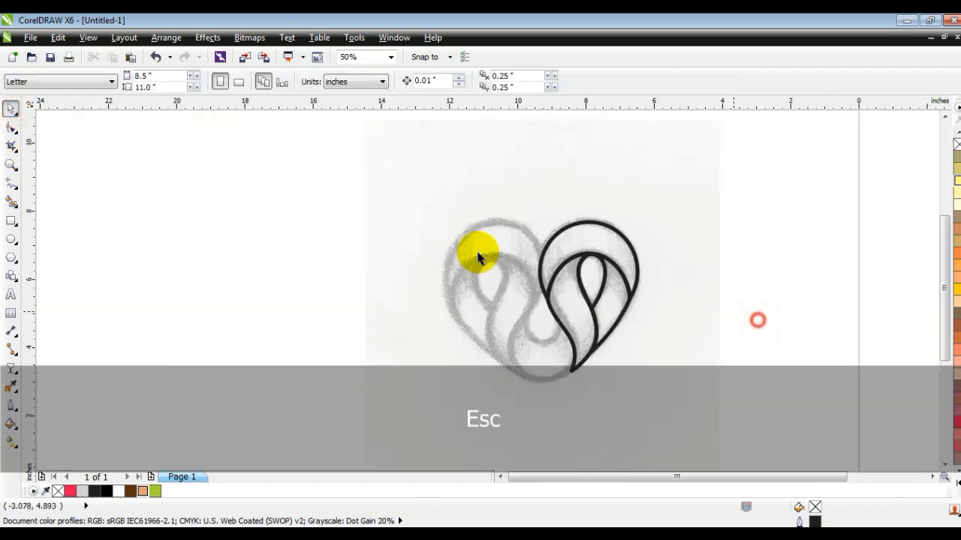
pyautogui.click(10, 165)
pyautogui.moveTo(353, 180); pyautogui.dragTo(788, 408)
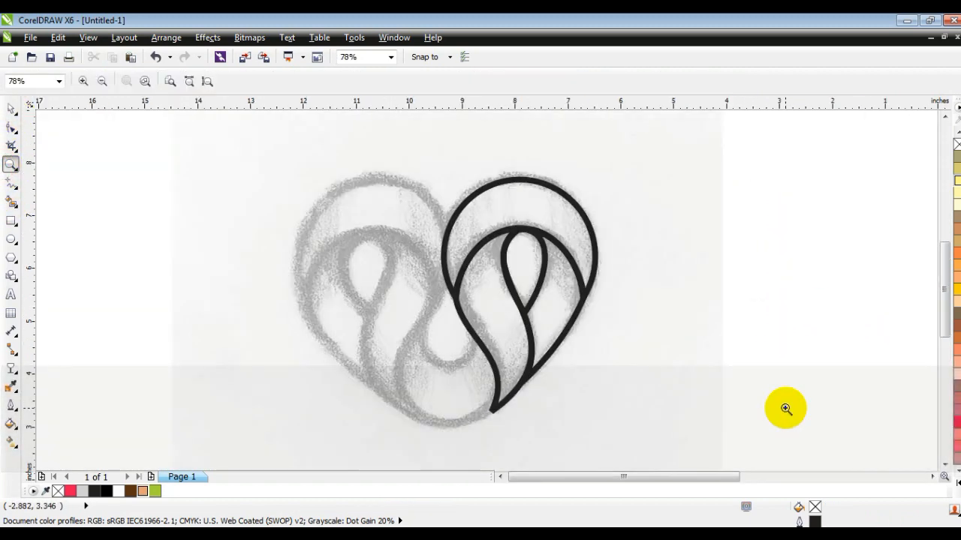
pyautogui.click(12, 109)
pyautogui.moveTo(809, 151); pyautogui.dragTo(415, 433)
pyautogui.moveTo(600, 296); pyautogui.dragTo(297, 312)
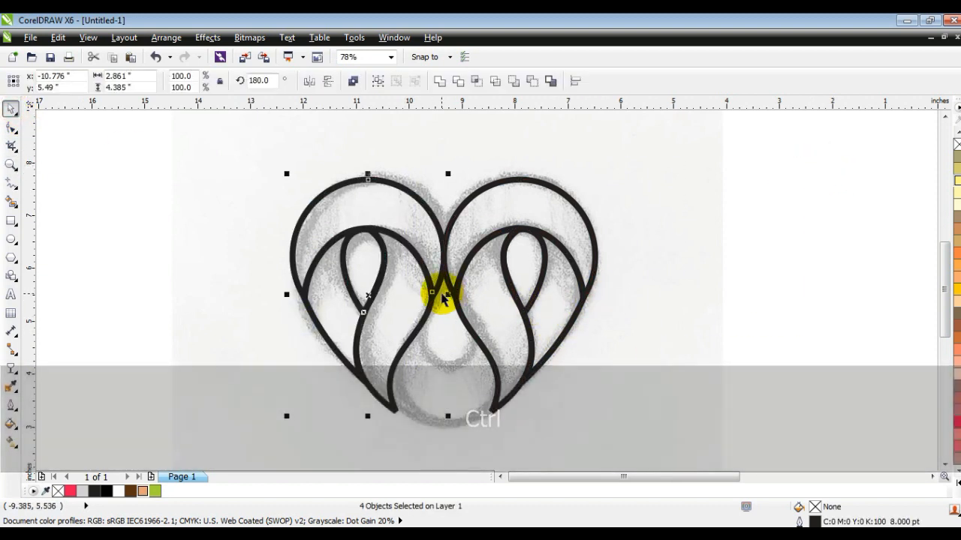
pyautogui.press('Right')
pyautogui.press('Left')
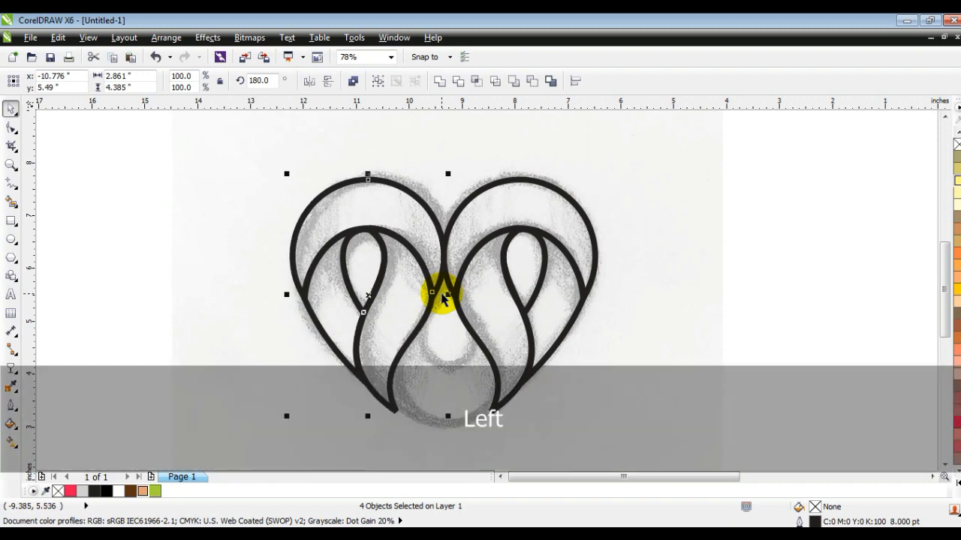
pyautogui.press('Escape')
pyautogui.click(11, 164)
pyautogui.moveTo(283, 232); pyautogui.dragTo(624, 461)
pyautogui.moveTo(188, 170); pyautogui.dragTo(690, 435)
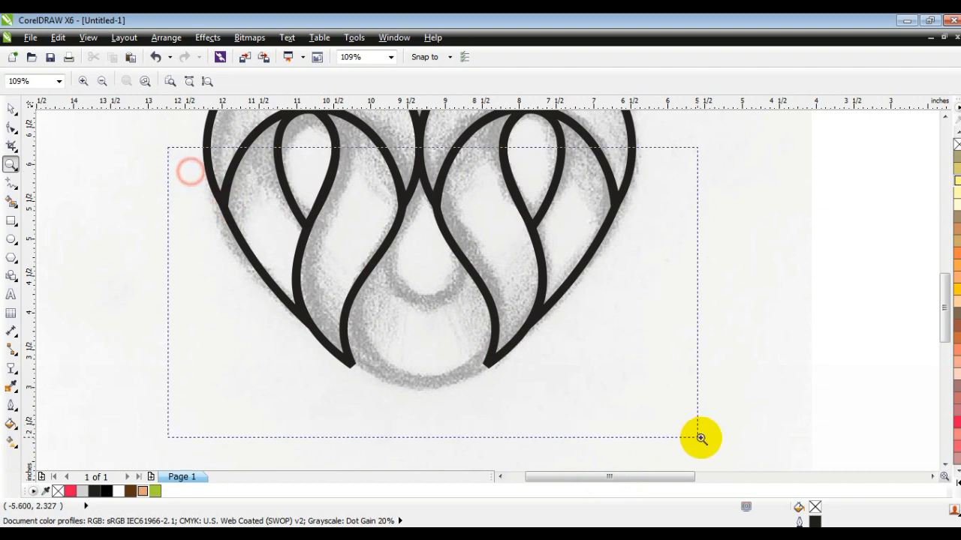
pyautogui.click(12, 182)
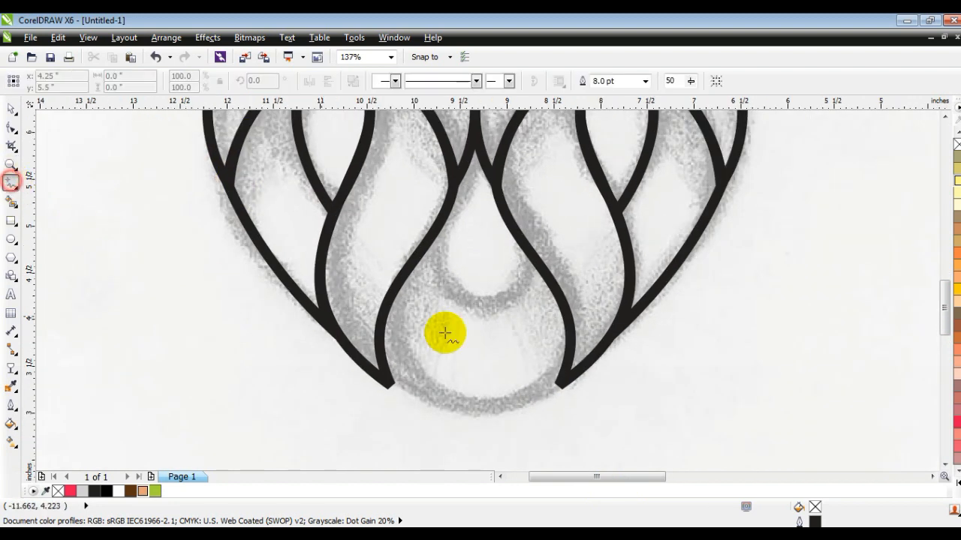
pyautogui.click(432, 239)
pyautogui.press('ctrl')
pyautogui.click(523, 240)
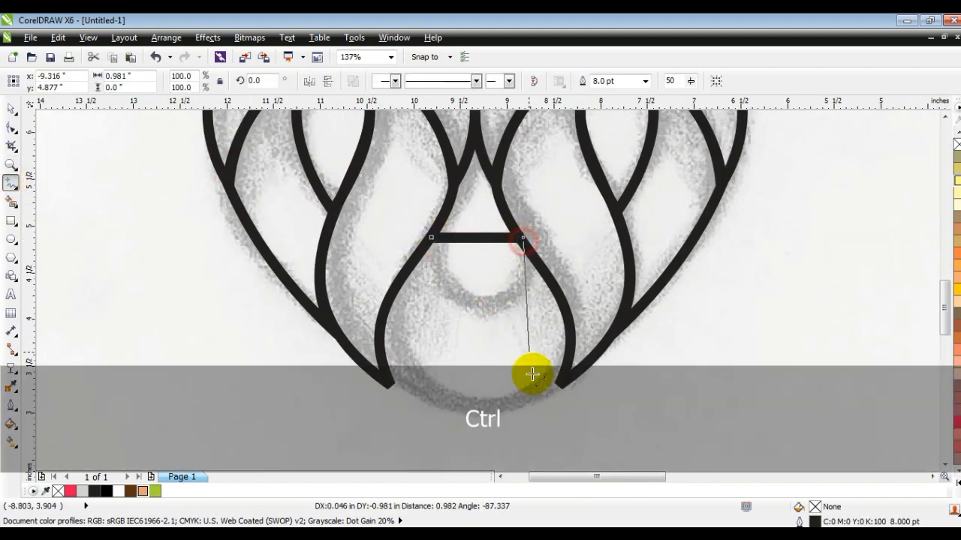
pyautogui.click(559, 386)
pyautogui.click(385, 388)
pyautogui.hotkey('ctrl', 'z')
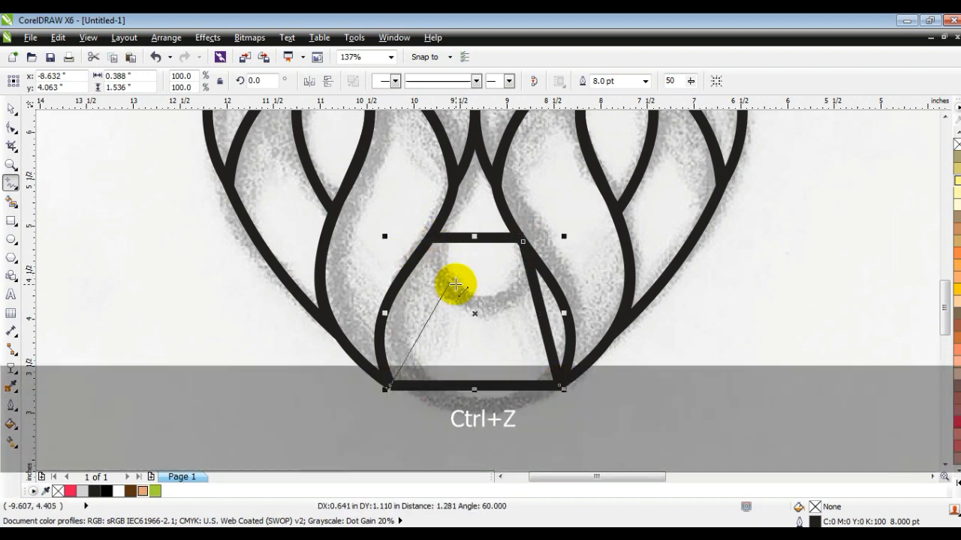
pyautogui.hotkey('ctrl', 'z')
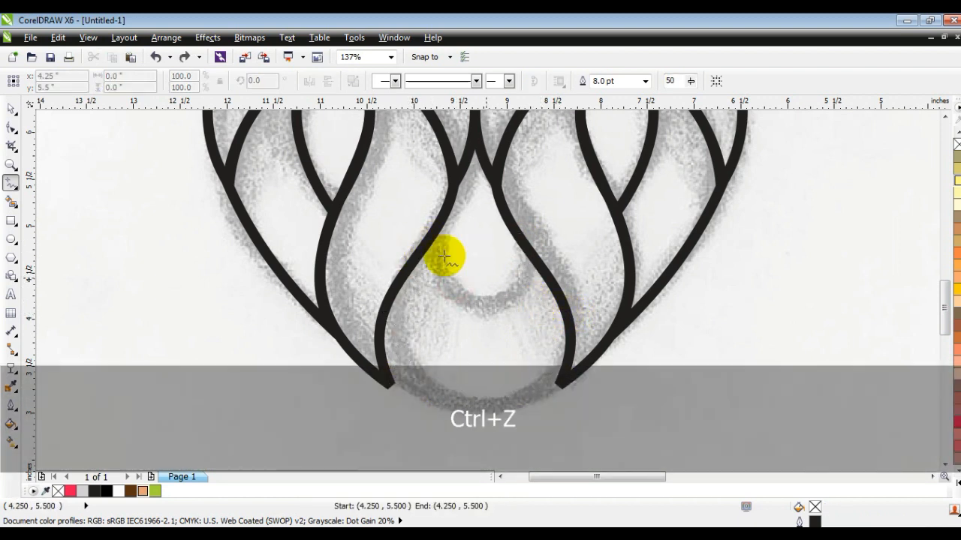
# - Draw a closed straight four-point outline between the two inner S-curve edges and the two lower tips
pyautogui.click(427, 239)
pyautogui.click(524, 242)
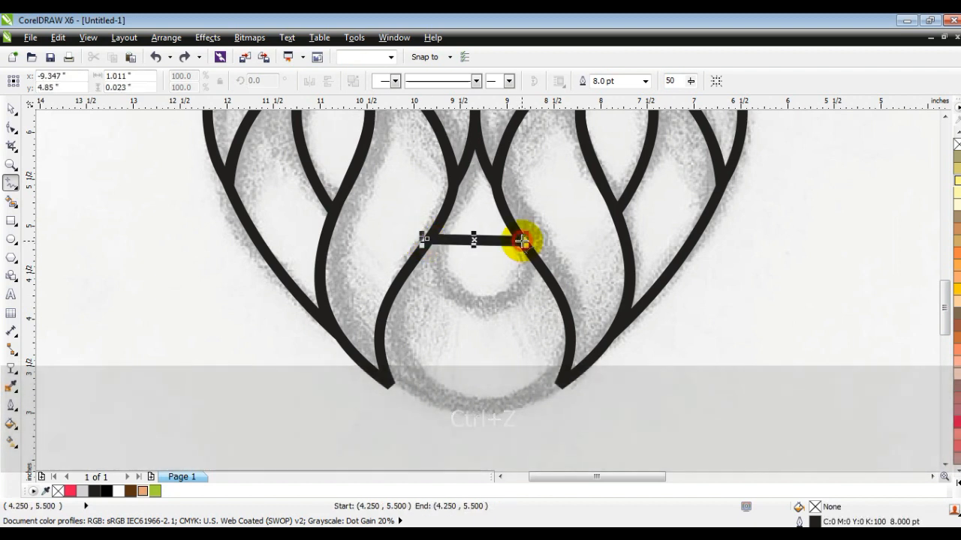
pyautogui.click(559, 383)
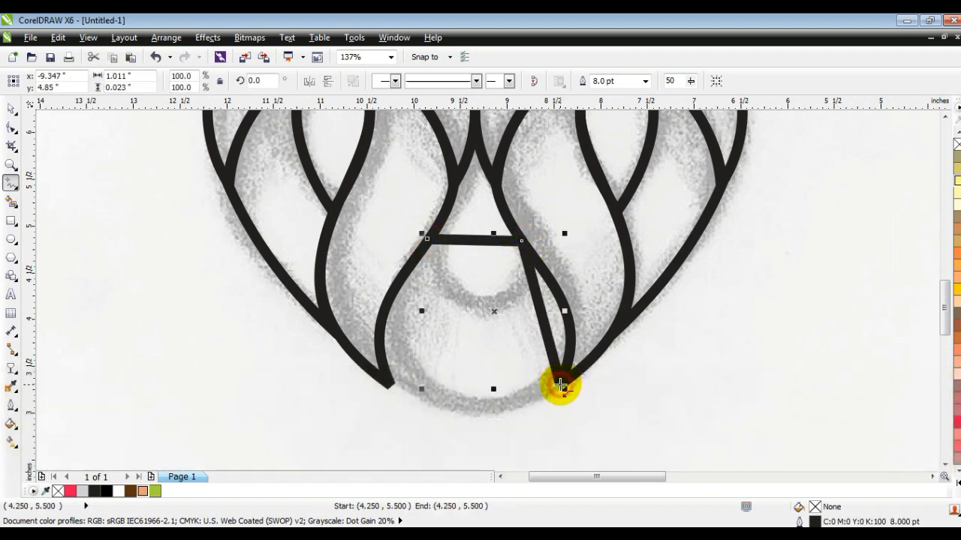
pyautogui.click(386, 382)
pyautogui.click(426, 239)
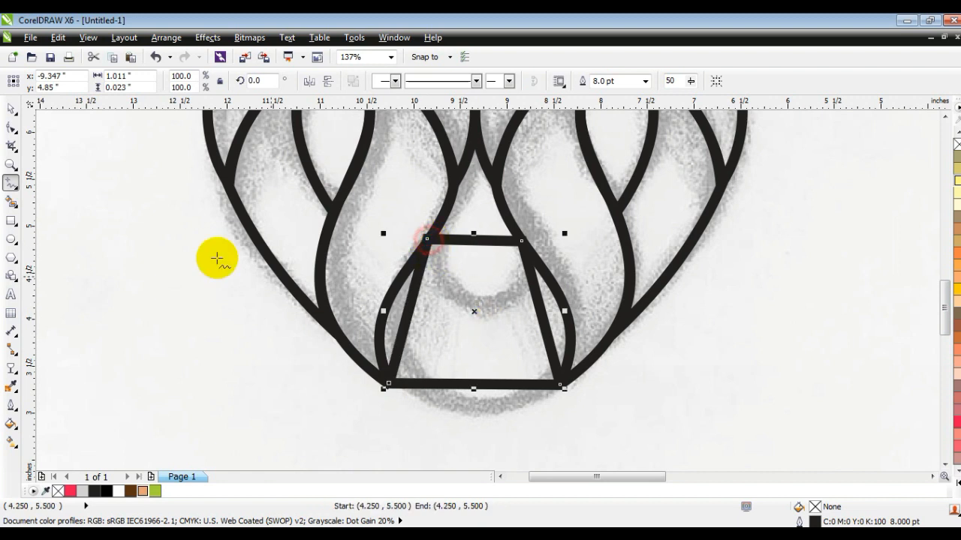
# - Convert the four-point outline's segments to curves, bend its upper segment into the central U-shaped arc and align its two upper nodes
pyautogui.click(12, 128)
pyautogui.moveTo(222, 180); pyautogui.dragTo(588, 390)
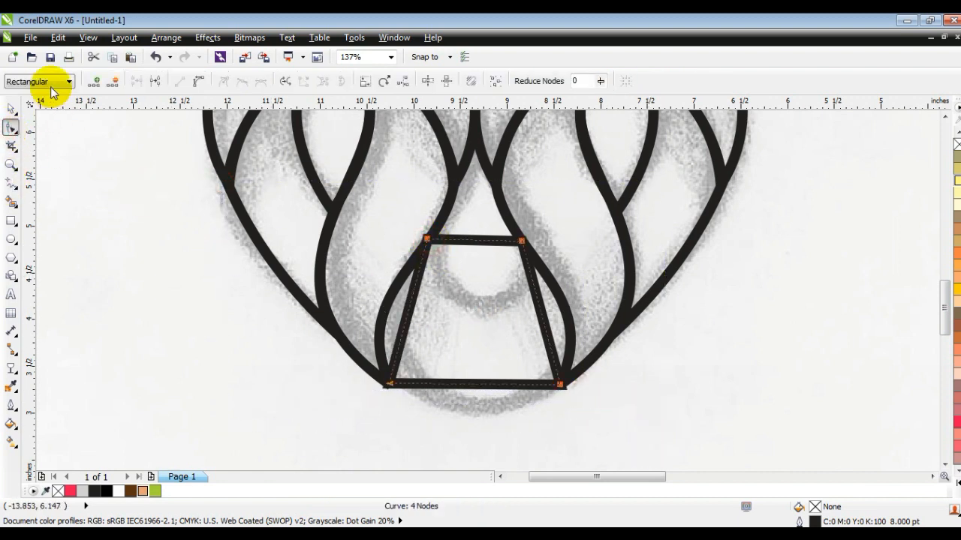
pyautogui.click(198, 82)
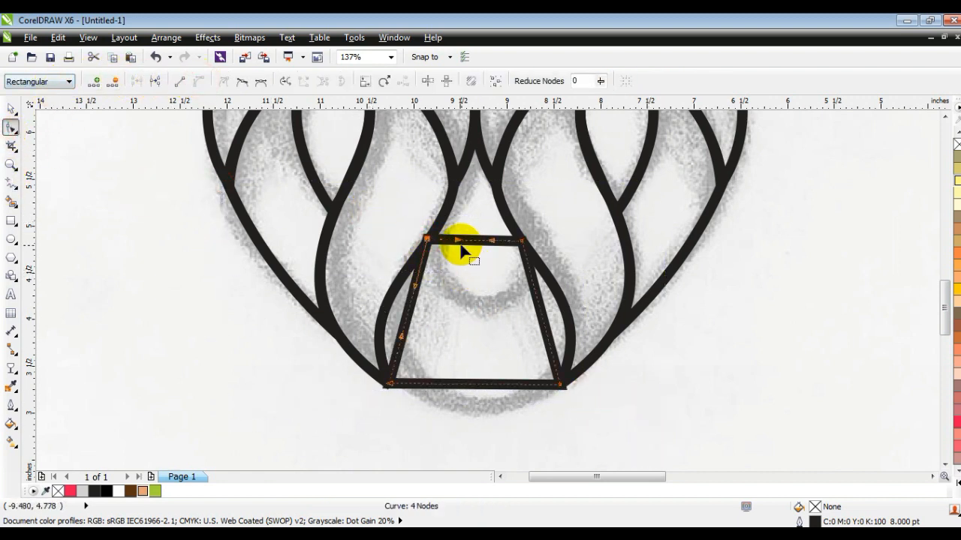
pyautogui.moveTo(452, 258); pyautogui.dragTo(447, 286)
pyautogui.moveTo(492, 245); pyautogui.dragTo(473, 282)
pyautogui.moveTo(474, 286); pyautogui.dragTo(475, 293)
pyautogui.click(523, 242)
pyautogui.click(427, 241)
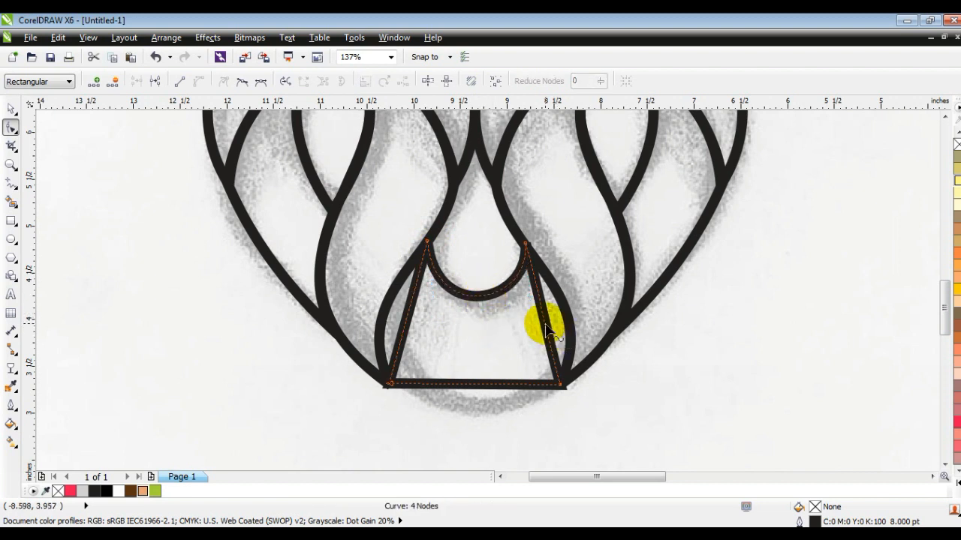
pyautogui.click(525, 243)
pyautogui.click(524, 244)
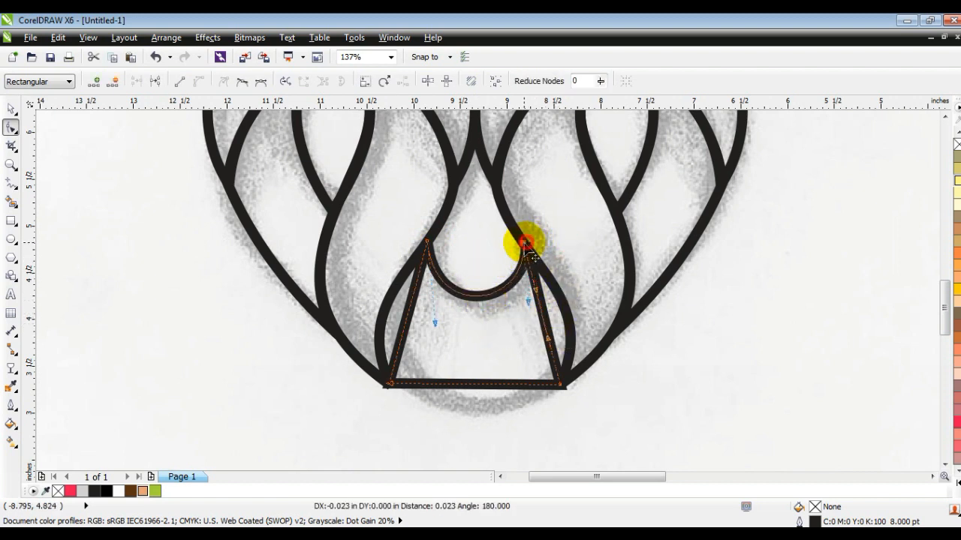
# - Bend the centre shape's two sides along the S-curves and its lower segment along the heart's bottom arc
pyautogui.moveTo(547, 326); pyautogui.dragTo(572, 323)
pyautogui.moveTo(542, 295); pyautogui.dragTo(578, 331)
pyautogui.moveTo(403, 321); pyautogui.dragTo(380, 318)
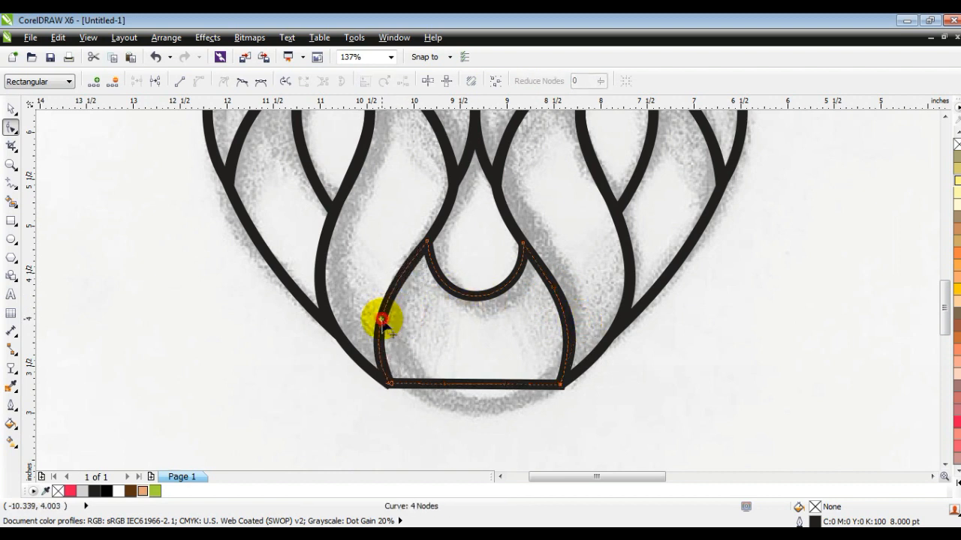
pyautogui.click(413, 350)
pyautogui.moveTo(434, 405); pyautogui.dragTo(471, 411)
pyautogui.click(470, 413)
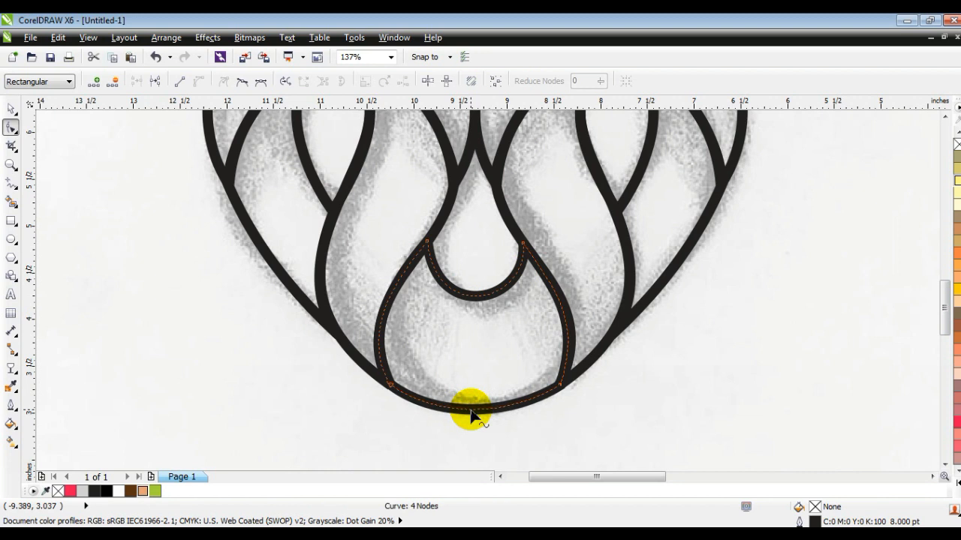
# - Select all nine heart outlines and move them horizontally off the sketch to the empty area on its left
pyautogui.click(11, 109)
pyautogui.click(229, 343)
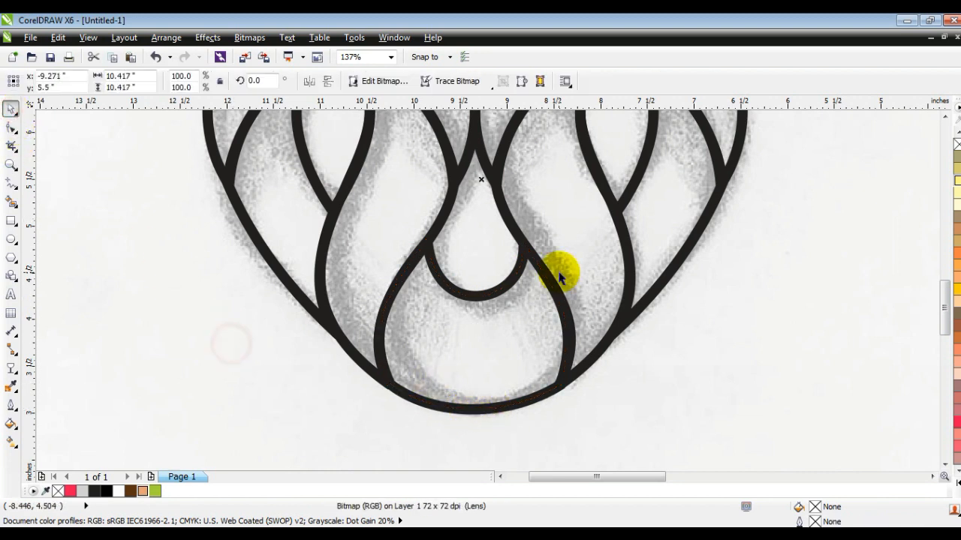
pyautogui.press('F3')
pyautogui.press('F3')
pyautogui.press('Escape')
pyautogui.moveTo(702, 191); pyautogui.dragTo(395, 323)
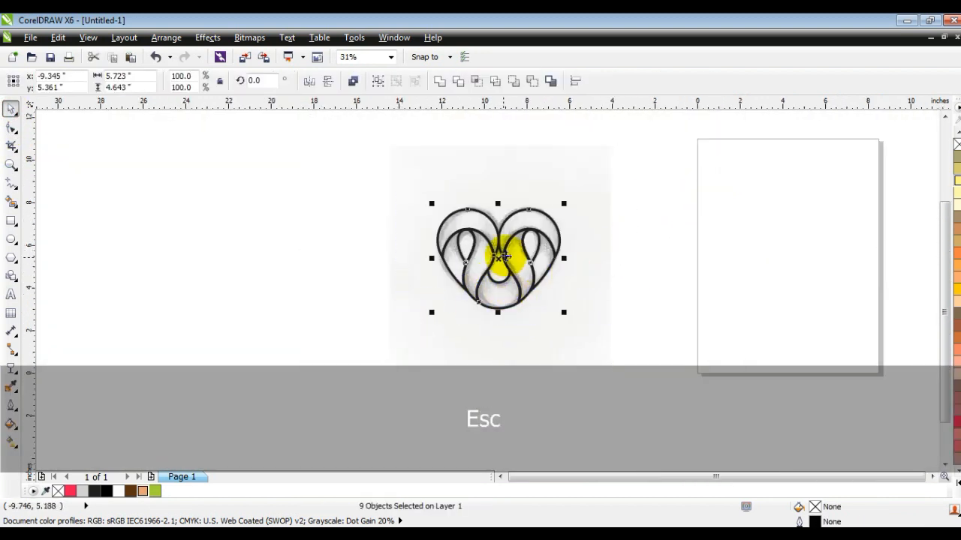
pyautogui.moveTo(508, 258); pyautogui.dragTo(301, 260)
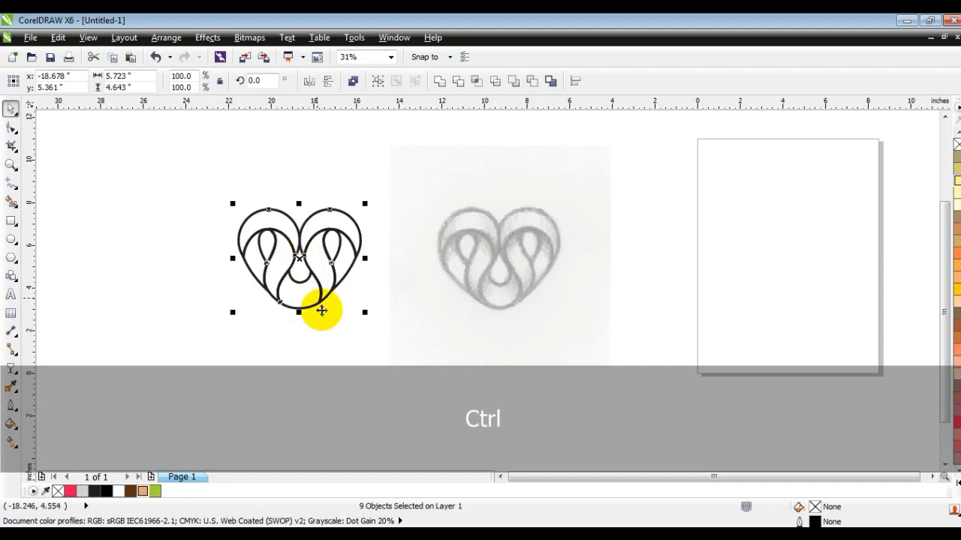
# - Place a copy of the nine heart outlines to the left of the originals and combine the copy into one curve
pyautogui.click(337, 332)
pyautogui.moveTo(199, 186); pyautogui.dragTo(378, 316)
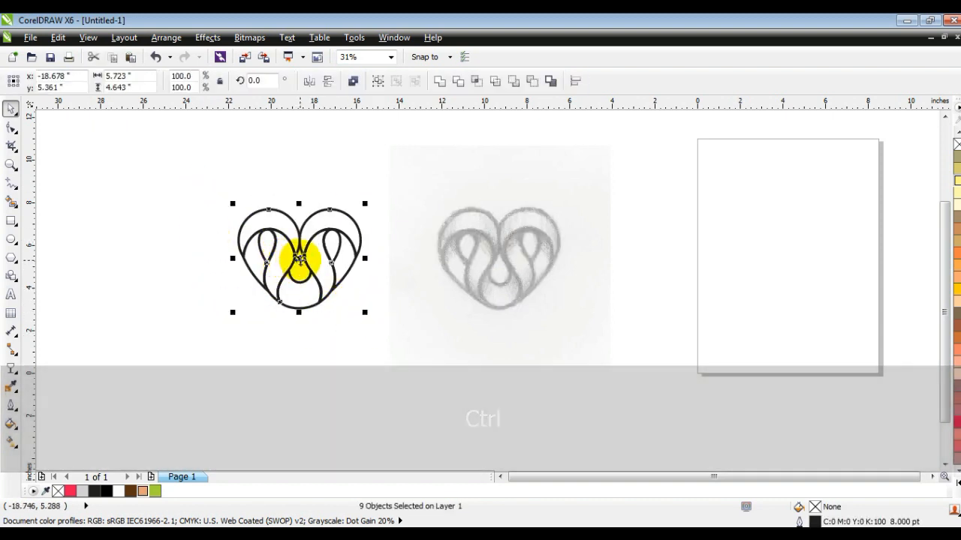
pyautogui.moveTo(285, 245); pyautogui.dragTo(161, 258)
pyautogui.hotkey('shift', 'F2')
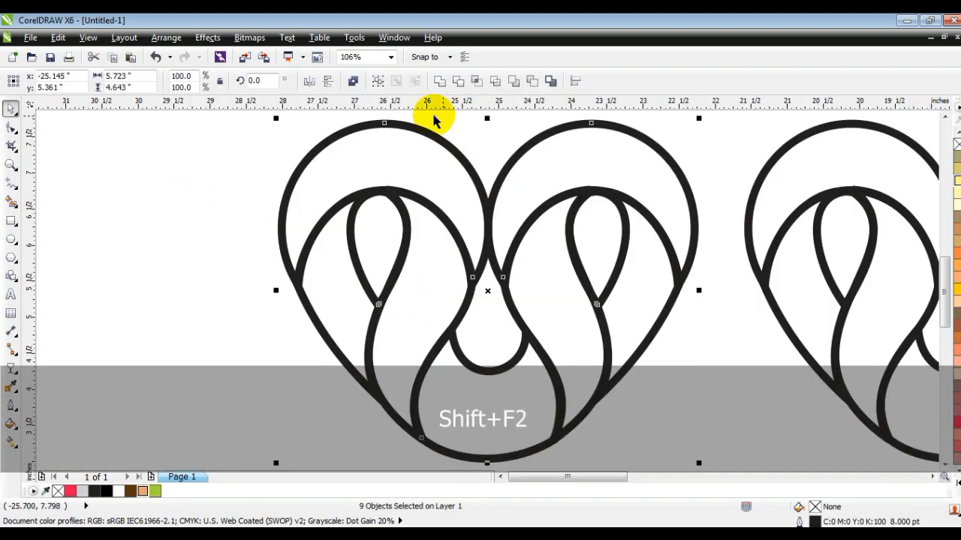
pyautogui.click(352, 82)
pyautogui.scroll(-2, 183, 232)
# - Convert the combined heart's outline to an object and position the resulting black shape just left of the original outlines
pyautogui.click(165, 41)
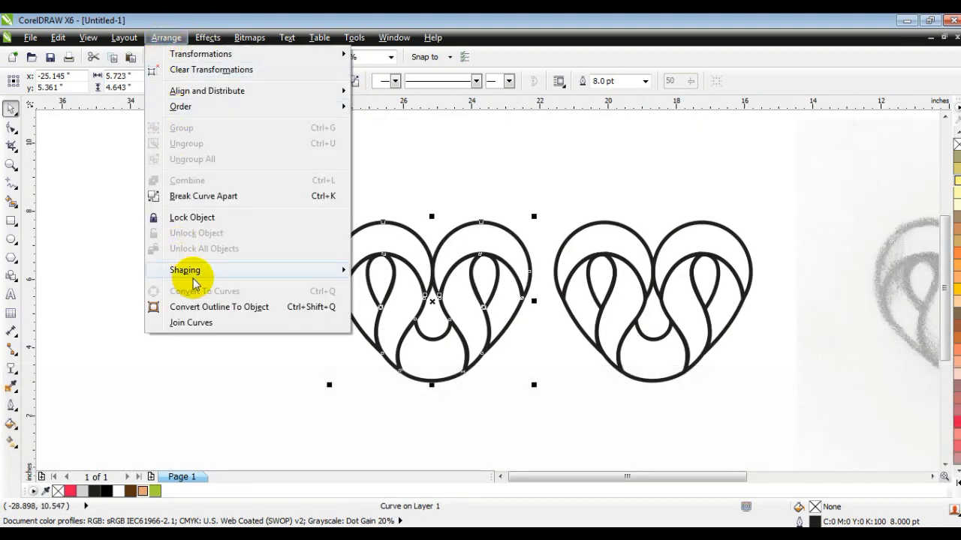
pyautogui.click(182, 306)
pyautogui.click(204, 317)
pyautogui.moveTo(443, 295); pyautogui.dragTo(258, 295)
pyautogui.moveTo(286, 161); pyautogui.dragTo(528, 437)
pyautogui.moveTo(338, 290); pyautogui.dragTo(523, 315)
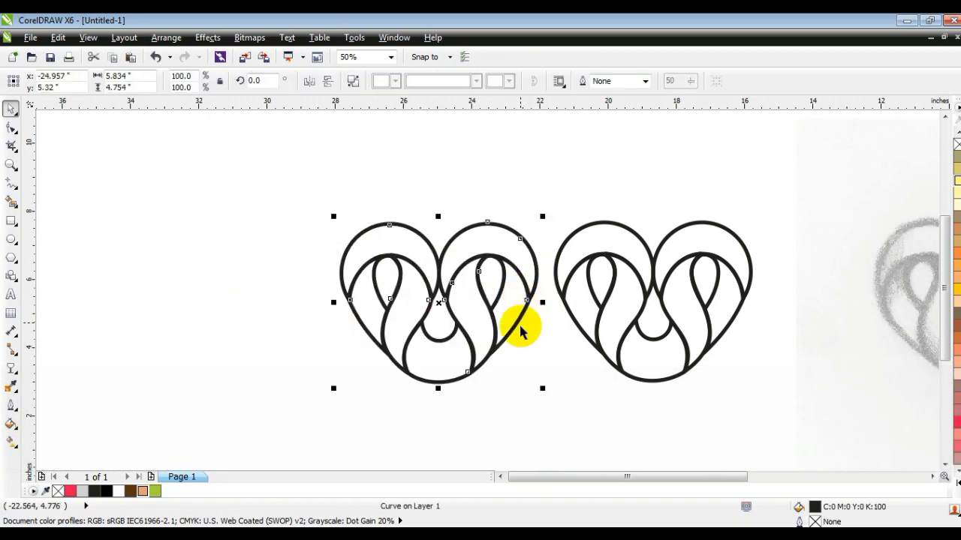
pyautogui.press('Escape')
# - Fill the seven bands of the black-shape heart copy using Smart Fill with light grey and a 0.5 pt black outline
pyautogui.press('F4')
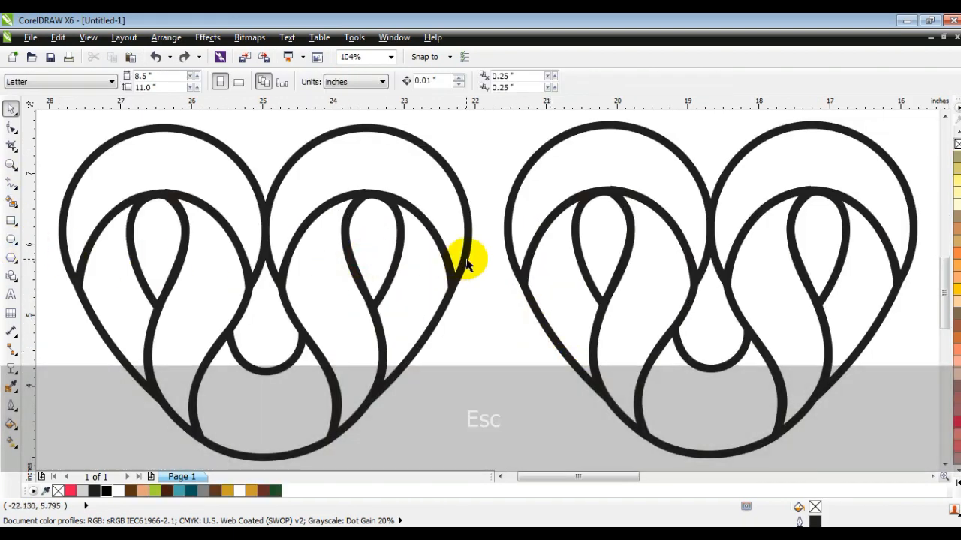
pyautogui.press('F3')
pyautogui.click(11, 165)
pyautogui.click(237, 177)
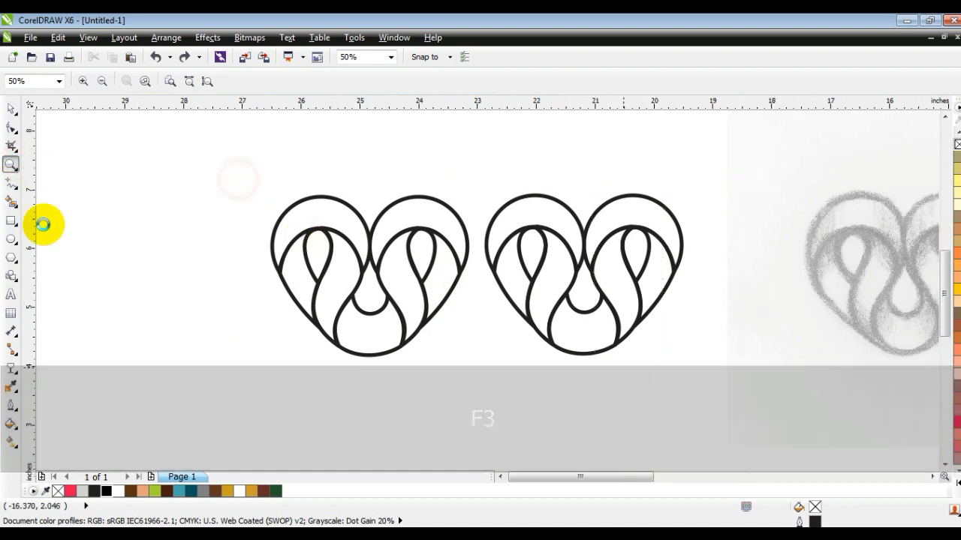
pyautogui.scroll(2, 379, 263)
pyautogui.click(11, 109)
pyautogui.click(91, 370)
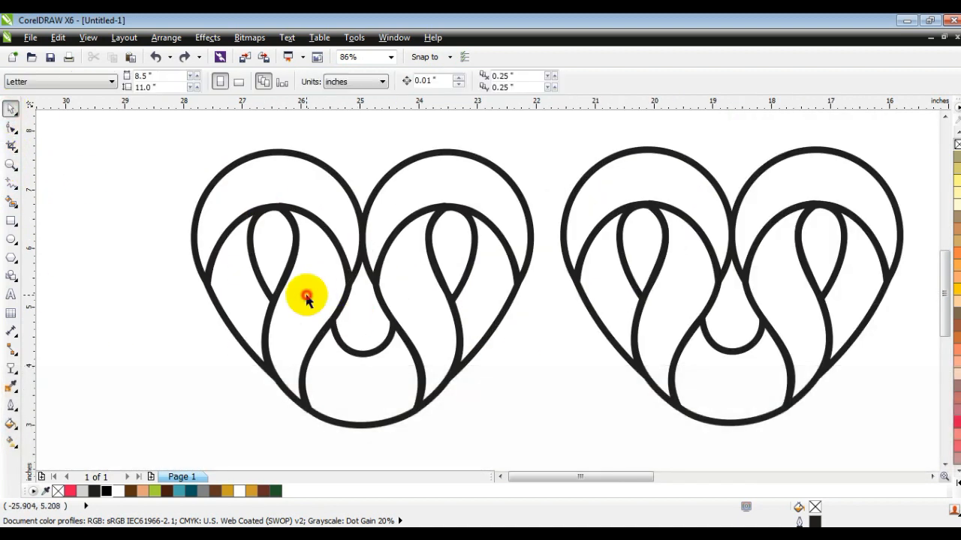
pyautogui.click(11, 201)
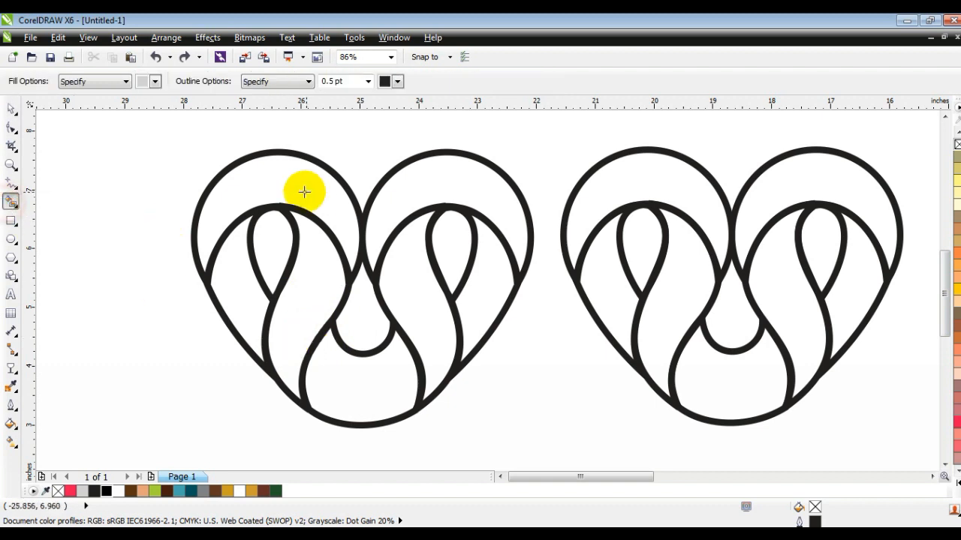
pyautogui.click(296, 189)
pyautogui.click(249, 263)
pyautogui.click(309, 282)
pyautogui.click(360, 361)
pyautogui.click(401, 317)
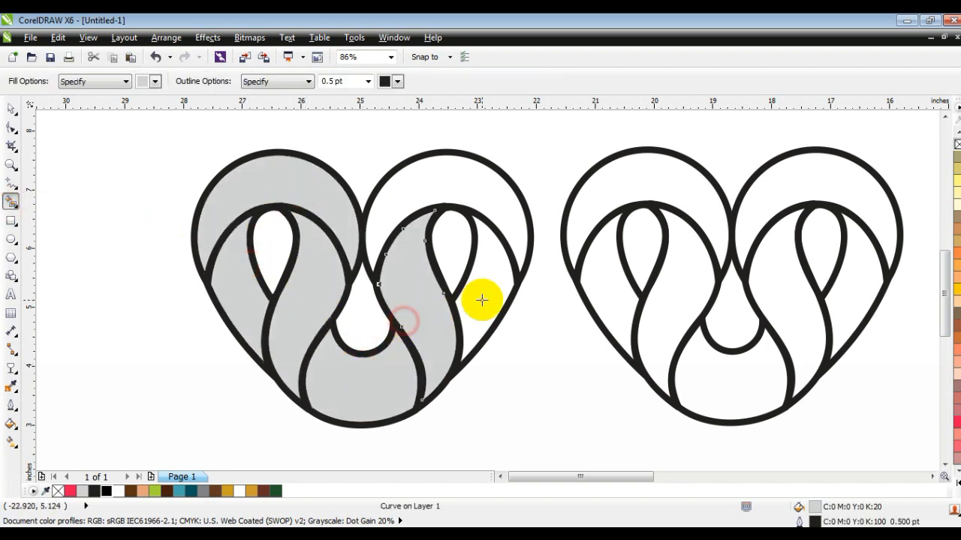
pyautogui.click(485, 300)
pyautogui.click(490, 203)
pyautogui.click(12, 109)
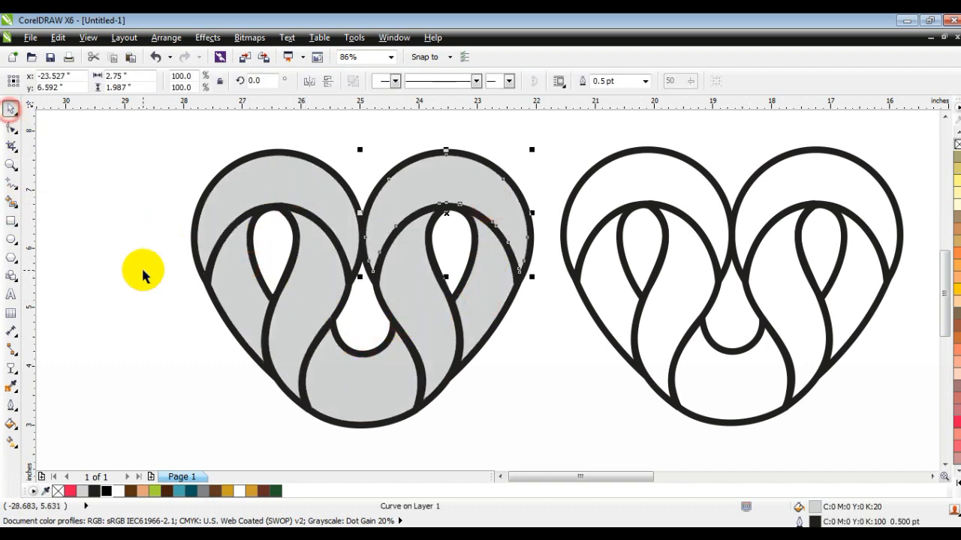
# - Recolour the heart's upper-right arch with a linear fountain fill from dark brown (C41 M73 Y100 K52) at the bottom to light peach at the top
pyautogui.click(424, 180)
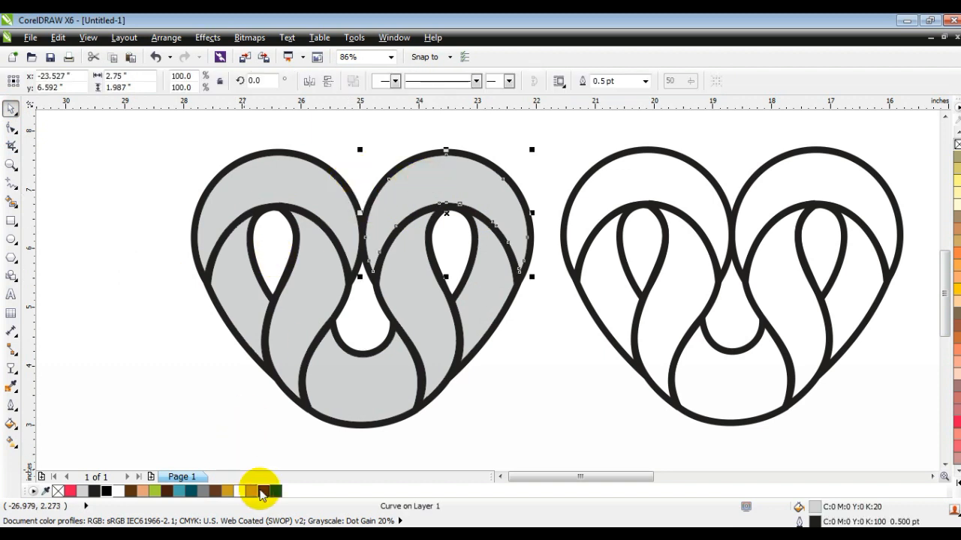
pyautogui.click(131, 491)
pyautogui.click(13, 442)
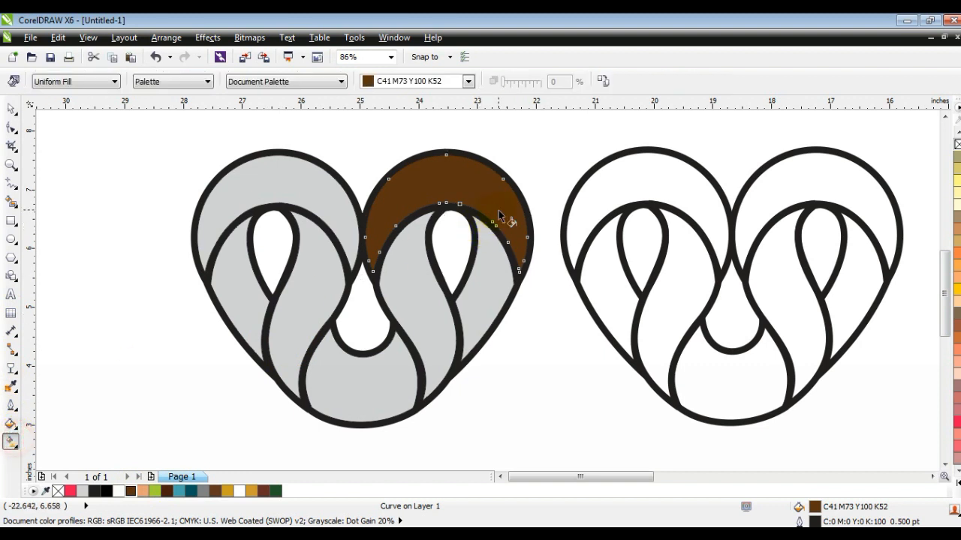
pyautogui.moveTo(445, 193); pyautogui.dragTo(445, 181)
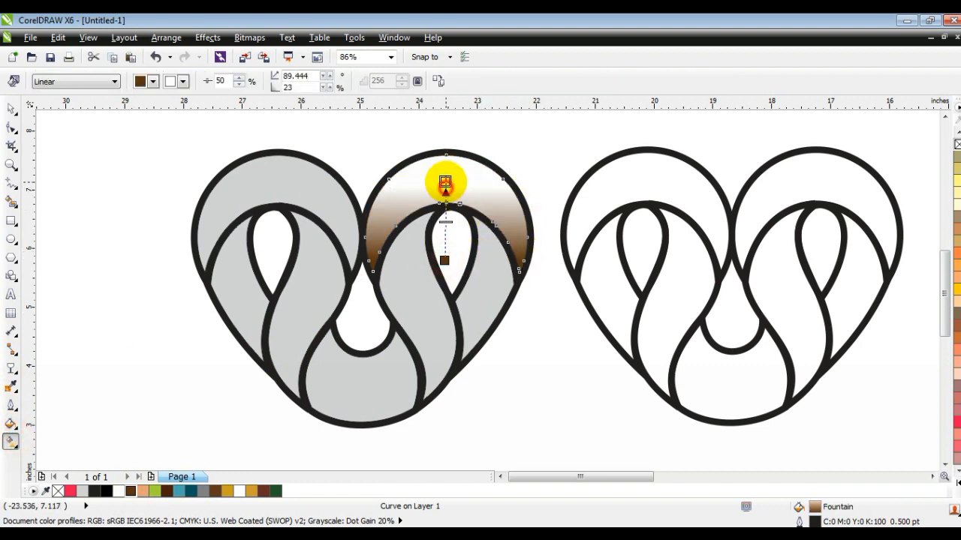
pyautogui.moveTo(231, 491); pyautogui.dragTo(445, 181)
pyautogui.moveTo(143, 491); pyautogui.dragTo(445, 183)
pyautogui.moveTo(445, 260); pyautogui.dragTo(450, 251)
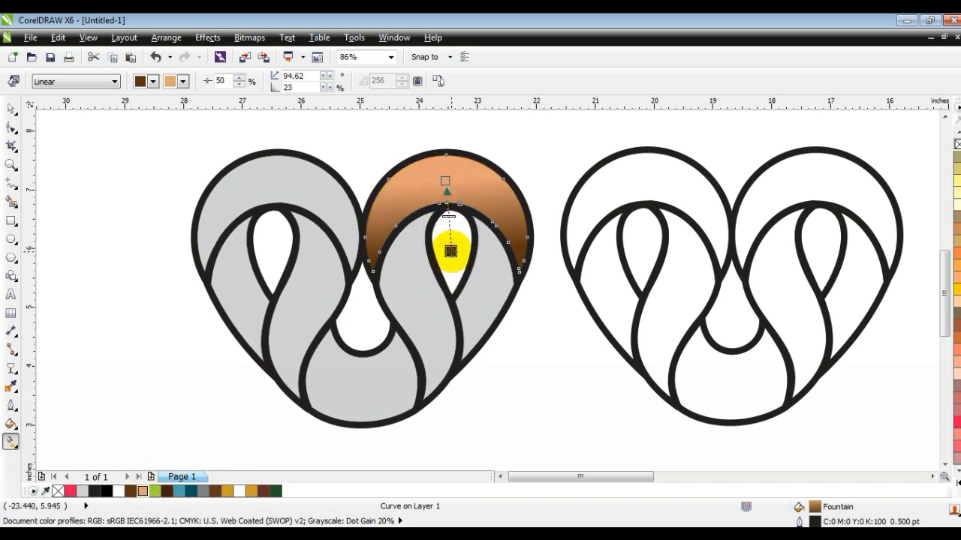
# - Redirect the upper-right arch's gradient to run nearly horizontally, with peach at its left end and dark brown at its right end
pyautogui.moveTo(499, 193); pyautogui.dragTo(398, 185)
pyautogui.moveTo(398, 185); pyautogui.dragTo(391, 181)
pyautogui.moveTo(481, 199); pyautogui.dragTo(478, 200)
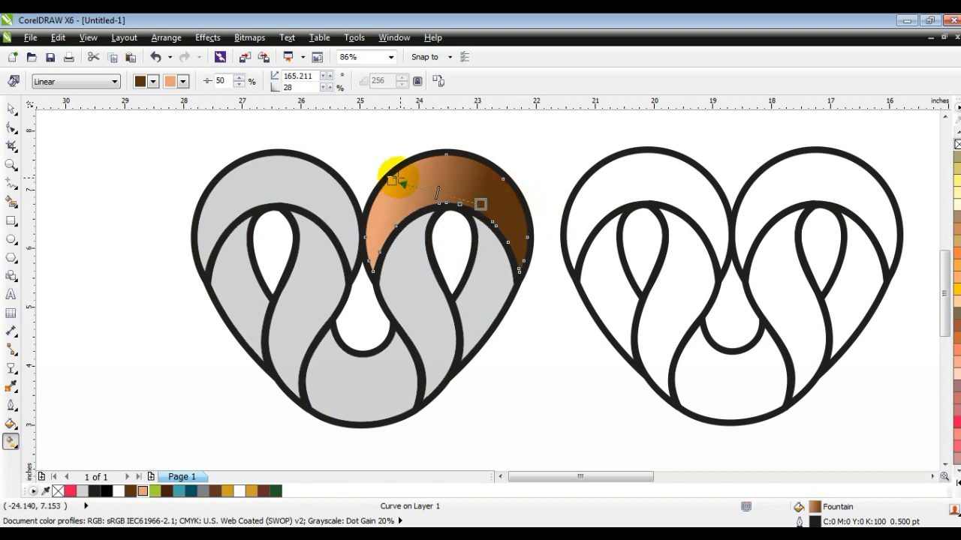
pyautogui.click(11, 109)
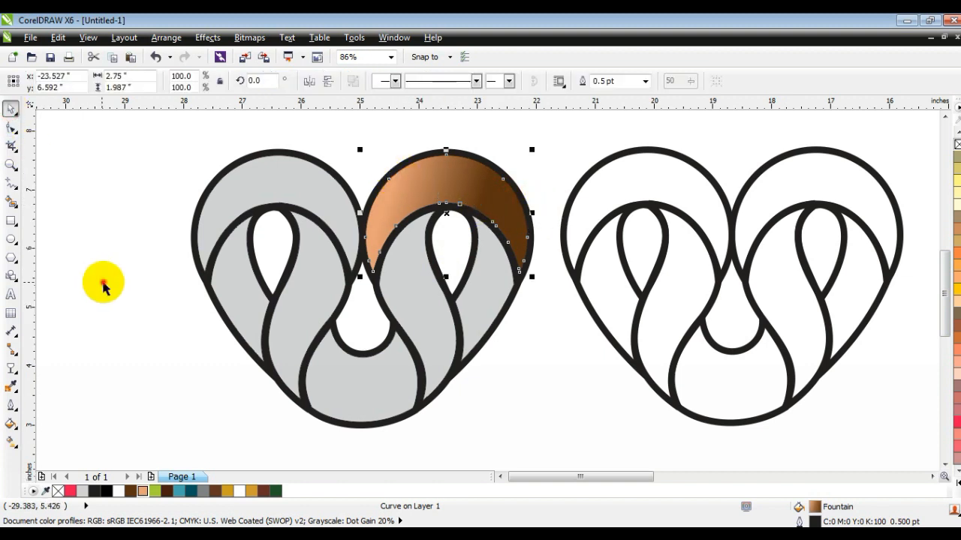
pyautogui.click(101, 279)
# - Give the heart's outer right strip a diagonal linear gradient from dark brown at the lower end to light peach at the upper end
pyautogui.click(486, 276)
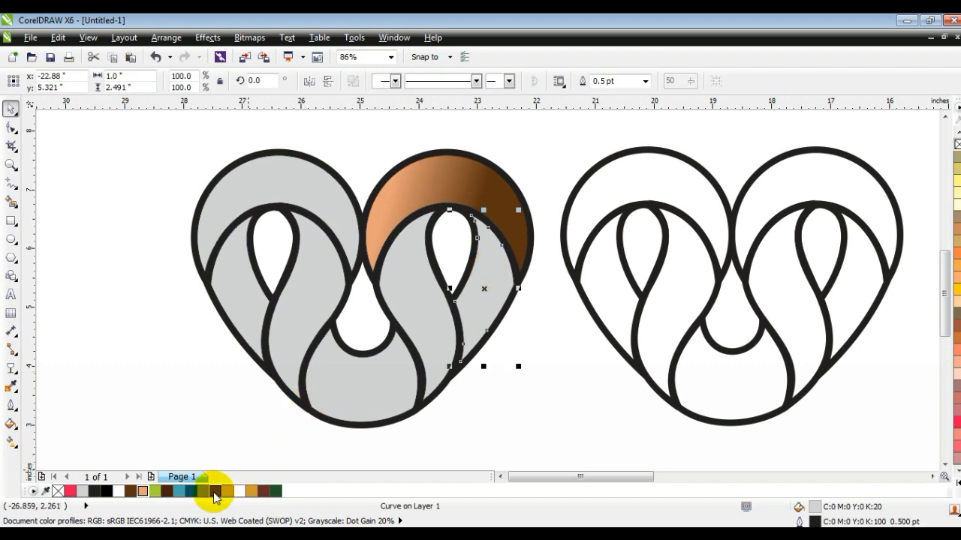
pyautogui.click(166, 495)
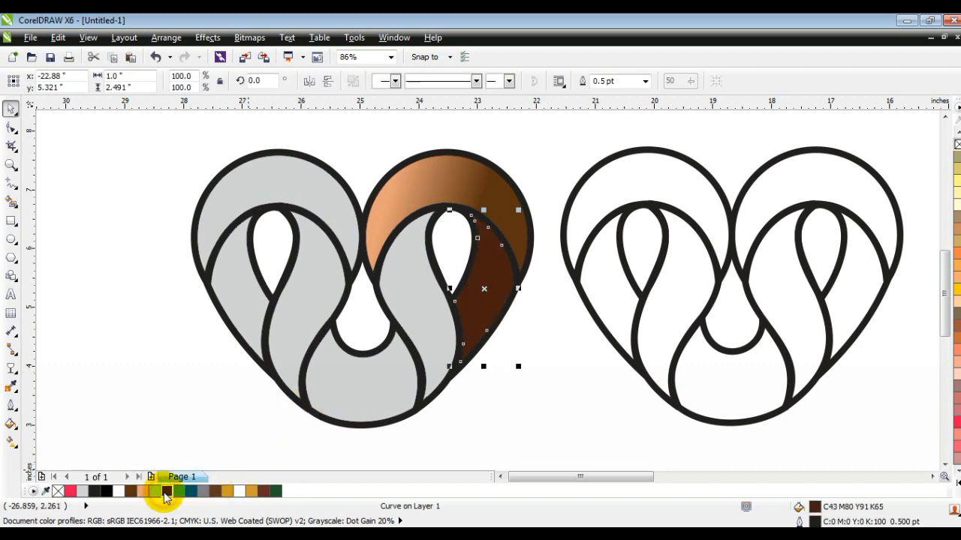
pyautogui.click(13, 443)
pyautogui.moveTo(500, 267); pyautogui.dragTo(500, 266)
pyautogui.moveTo(500, 266); pyautogui.dragTo(498, 259)
pyautogui.moveTo(143, 492); pyautogui.dragTo(498, 261)
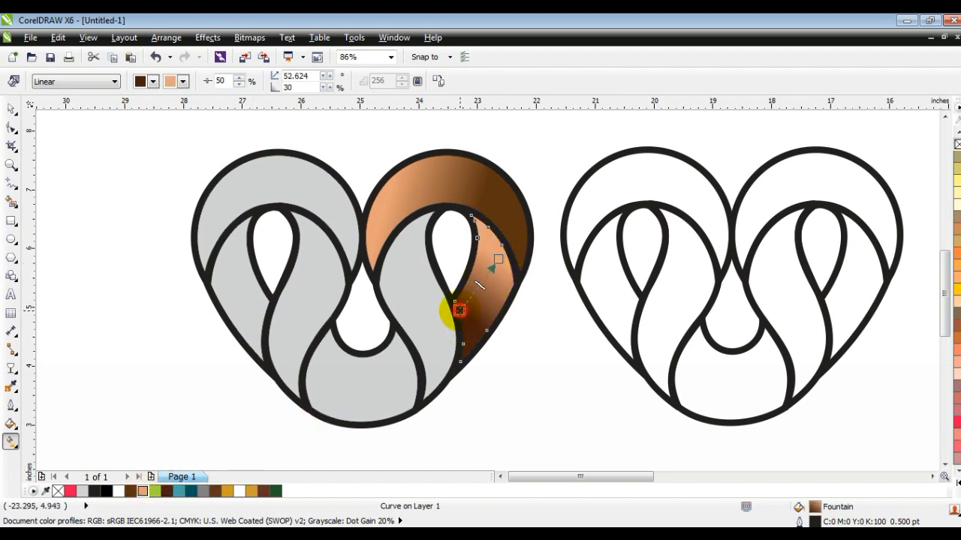
pyautogui.moveTo(459, 309); pyautogui.dragTo(458, 301)
pyautogui.moveTo(497, 261); pyautogui.dragTo(500, 258)
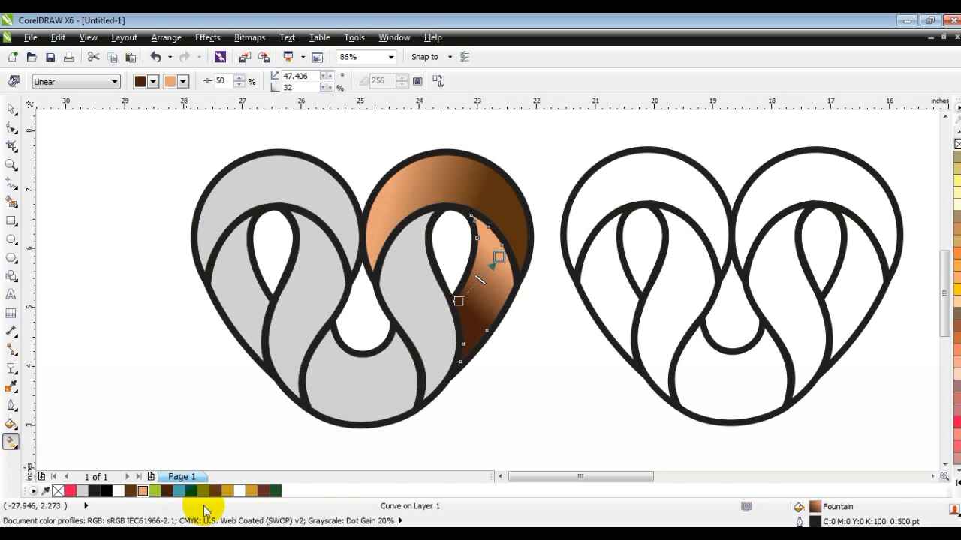
pyautogui.moveTo(131, 491); pyautogui.dragTo(459, 301)
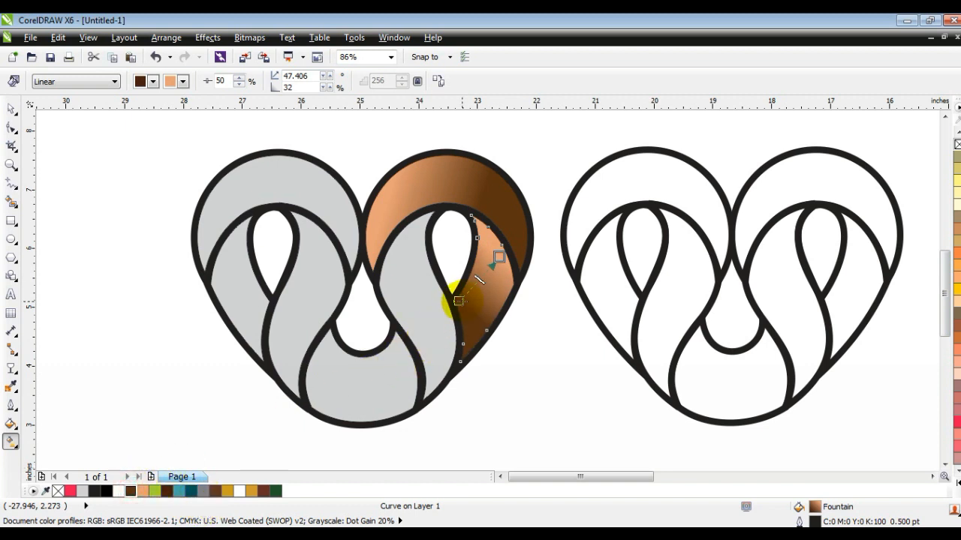
# - Apply a linear gradient to the right S-shaped band, from dark brown at the top to light peach at the bottom
pyautogui.click(414, 317)
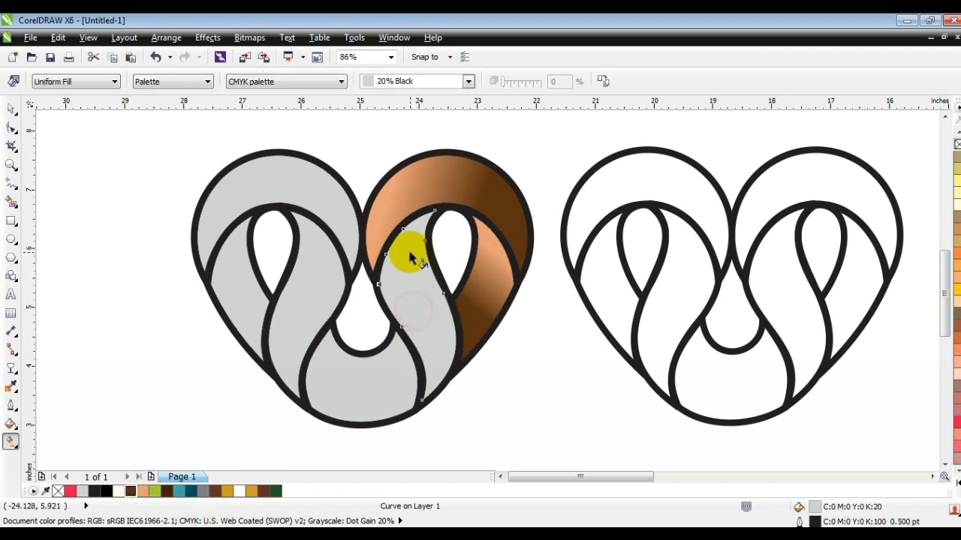
pyautogui.moveTo(131, 491); pyautogui.dragTo(374, 326)
pyautogui.moveTo(412, 252); pyautogui.dragTo(431, 349)
pyautogui.moveTo(143, 494); pyautogui.dragTo(433, 349)
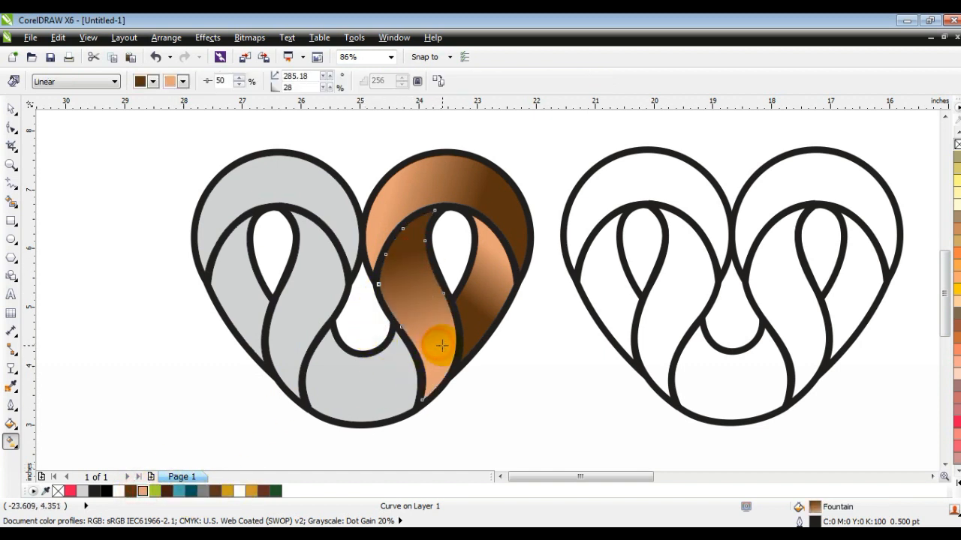
# - Fill the heart's bottom centre piece with a horizontal gradient, dark brown at both ends and light peach in the middle
pyautogui.click(369, 403)
pyautogui.moveTo(133, 494); pyautogui.dragTo(314, 396)
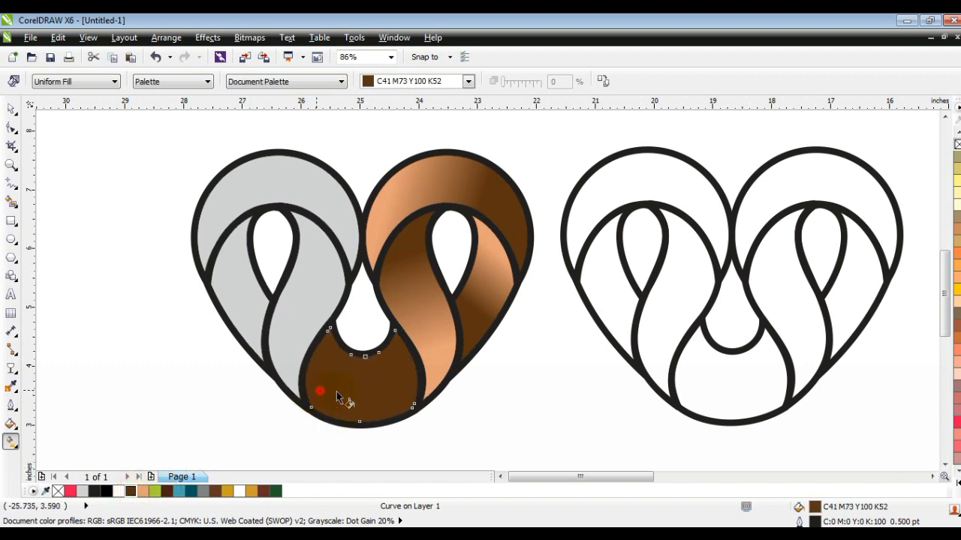
pyautogui.moveTo(411, 391); pyautogui.dragTo(410, 389)
pyautogui.moveTo(134, 494); pyautogui.dragTo(363, 391)
# - Apply a linear gradient to the left S-shaped band, from dark brown at the bottom to light peach at the top
pyautogui.click(289, 361)
pyautogui.moveTo(129, 492); pyautogui.dragTo(295, 384)
pyautogui.moveTo(316, 281); pyautogui.dragTo(316, 268)
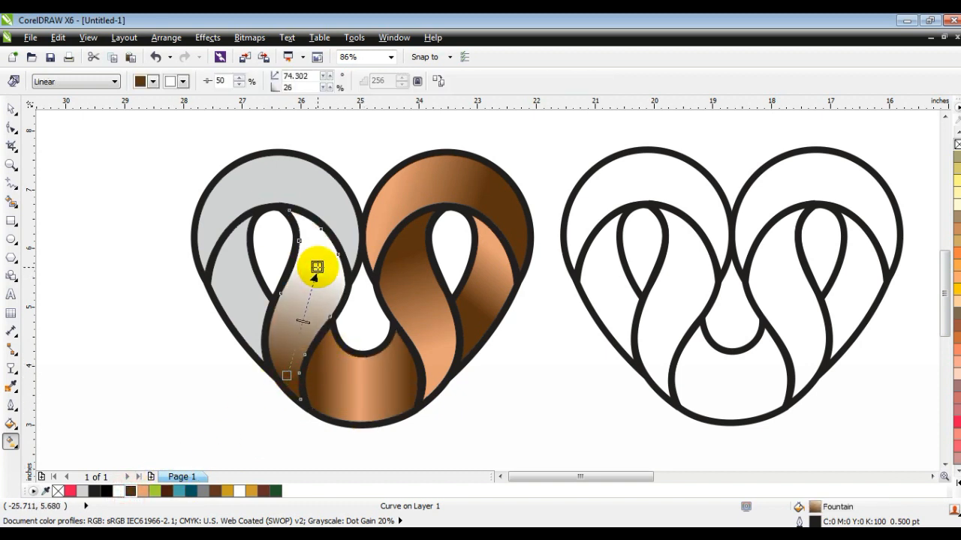
pyautogui.moveTo(144, 491); pyautogui.dragTo(319, 304)
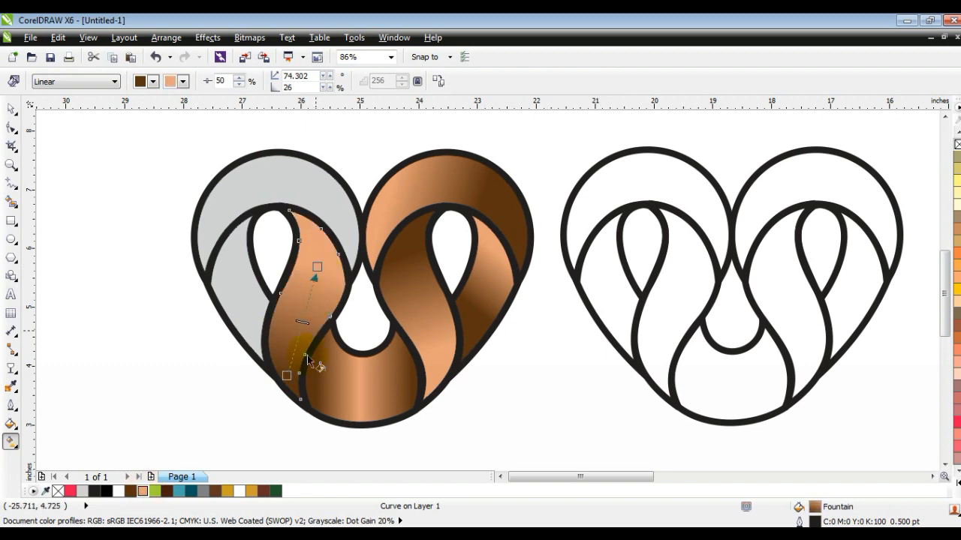
pyautogui.moveTo(286, 376); pyautogui.dragTo(287, 351)
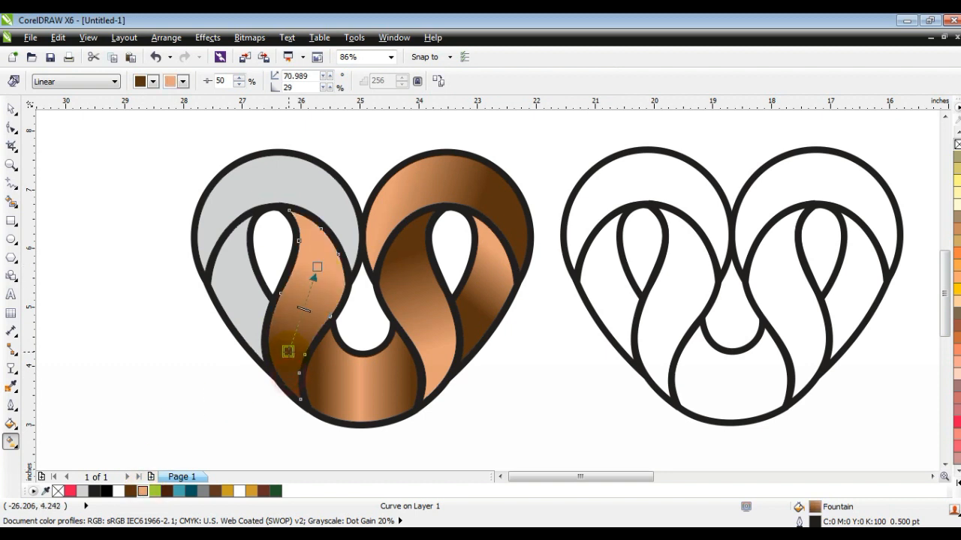
# - Fill the heart's upper-left arch with a nearly horizontal gradient from dark brown on its right end to light peach on its left
pyautogui.click(343, 204)
pyautogui.moveTo(346, 207); pyautogui.dragTo(226, 201)
pyautogui.moveTo(130, 491); pyautogui.dragTo(347, 209)
pyautogui.moveTo(137, 494); pyautogui.dragTo(227, 200)
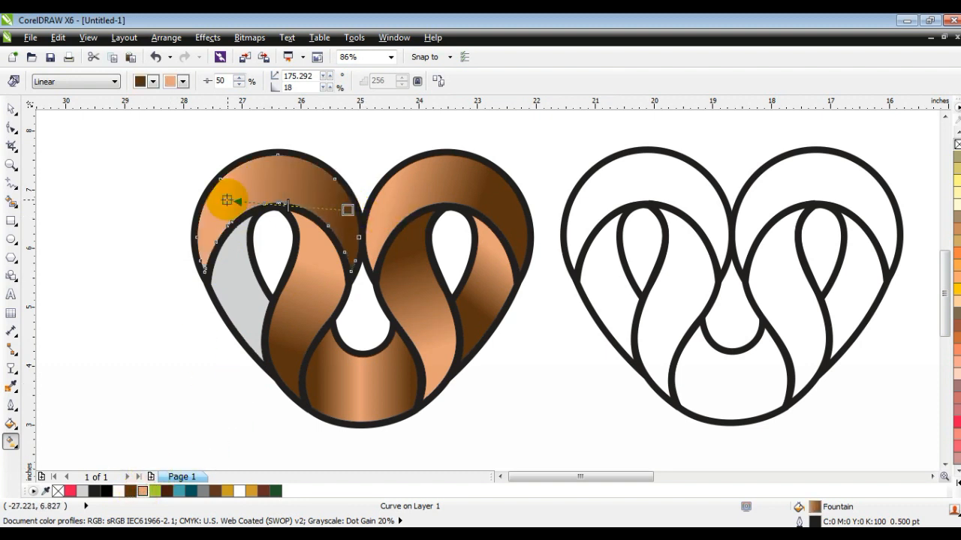
# - Give the heart's outer left strip a diagonal gradient from dark brown at the upper end to light peach at the lower end
pyautogui.click(231, 275)
pyautogui.moveTo(254, 329); pyautogui.dragTo(218, 262)
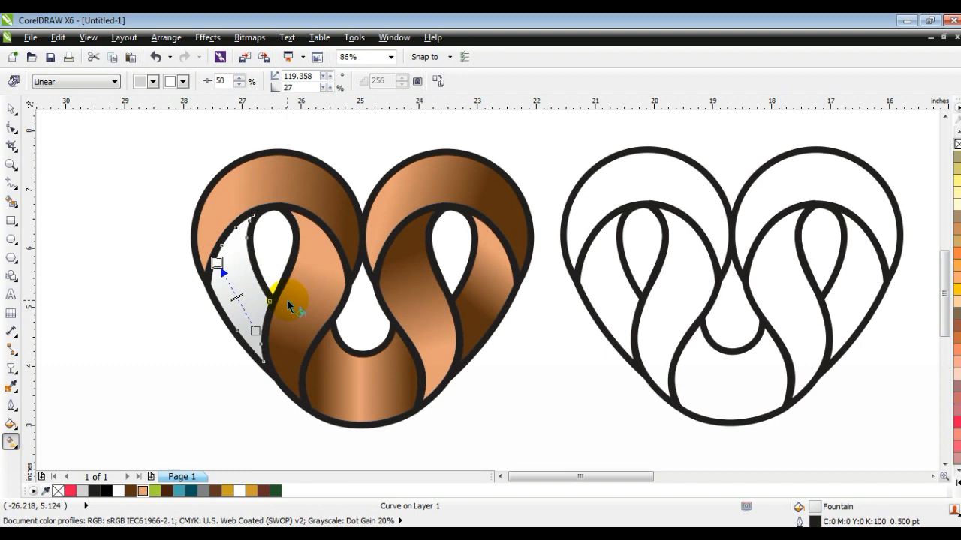
pyautogui.moveTo(131, 490); pyautogui.dragTo(212, 265)
pyautogui.hotkey('ctrl', 'z')
pyautogui.moveTo(131, 491); pyautogui.dragTo(220, 255)
pyautogui.moveTo(143, 491); pyautogui.dragTo(256, 331)
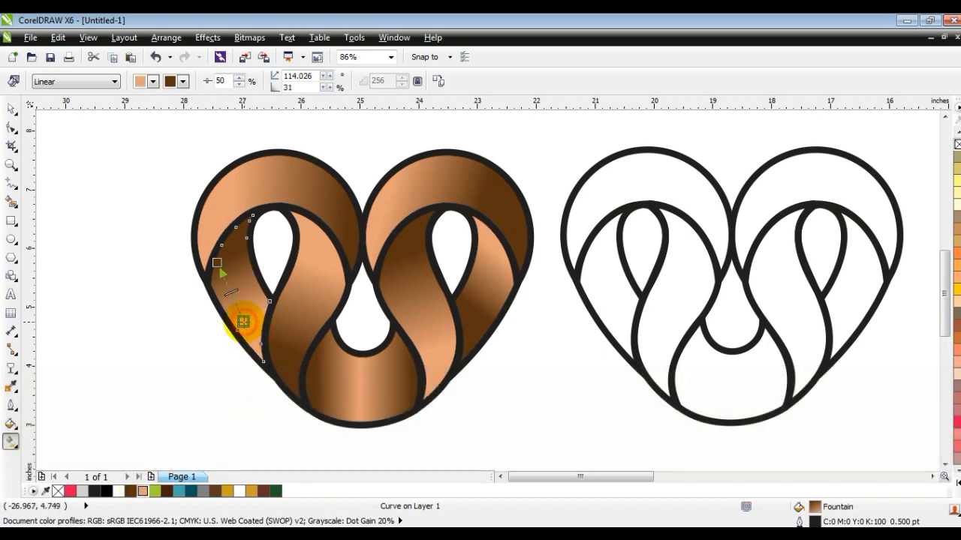
# - Select the heart's black linework shape and apply a black outline colour to it
pyautogui.click(10, 107)
pyautogui.click(67, 229)
pyautogui.click(315, 154)
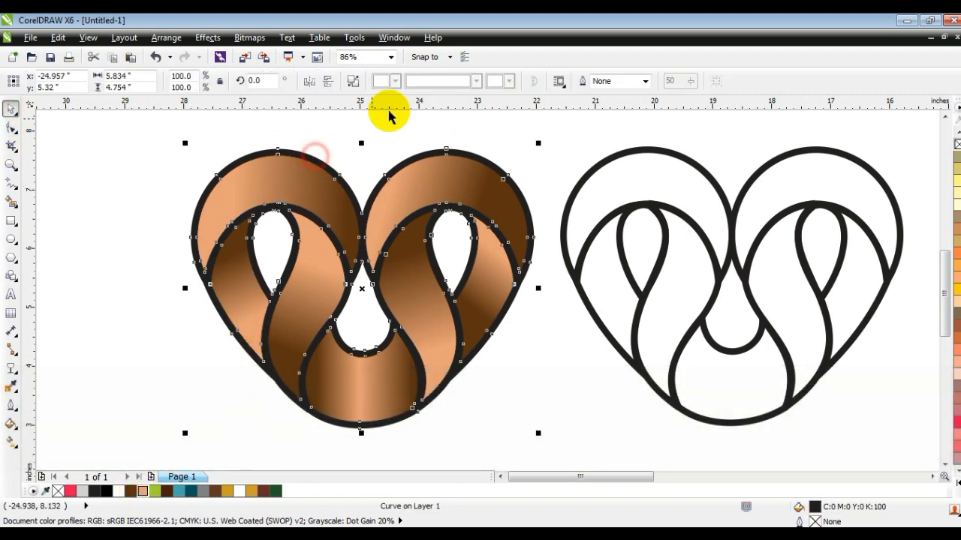
pyautogui.rightClick(108, 495)
pyautogui.press('Escape')
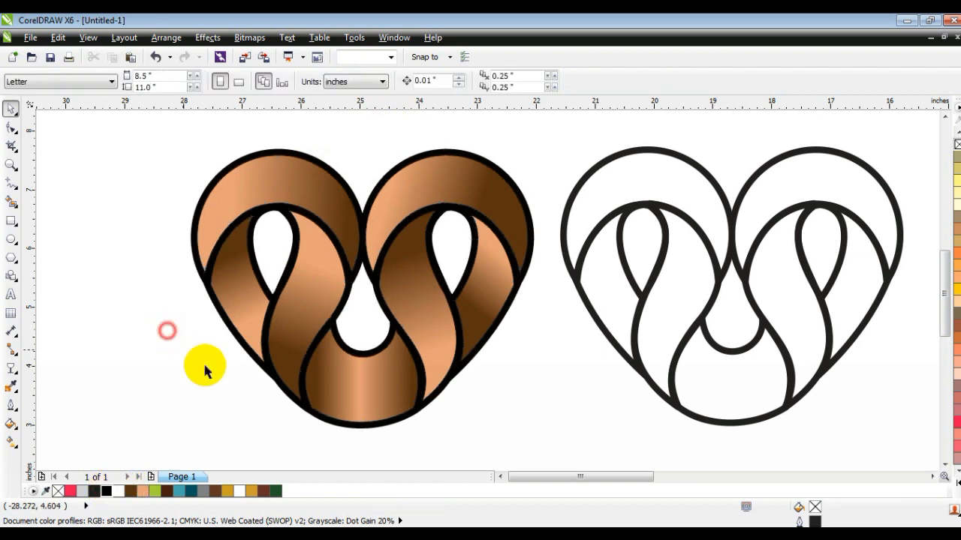
# - Delete the unfilled original heart outlines and the pencil sketch, and show the coloured heart in full-screen preview
pyautogui.scroll(-4, 601, 234)
pyautogui.moveTo(573, 138); pyautogui.dragTo(807, 342)
pyautogui.press('Delete')
pyautogui.click(879, 275)
pyautogui.press('Delete')
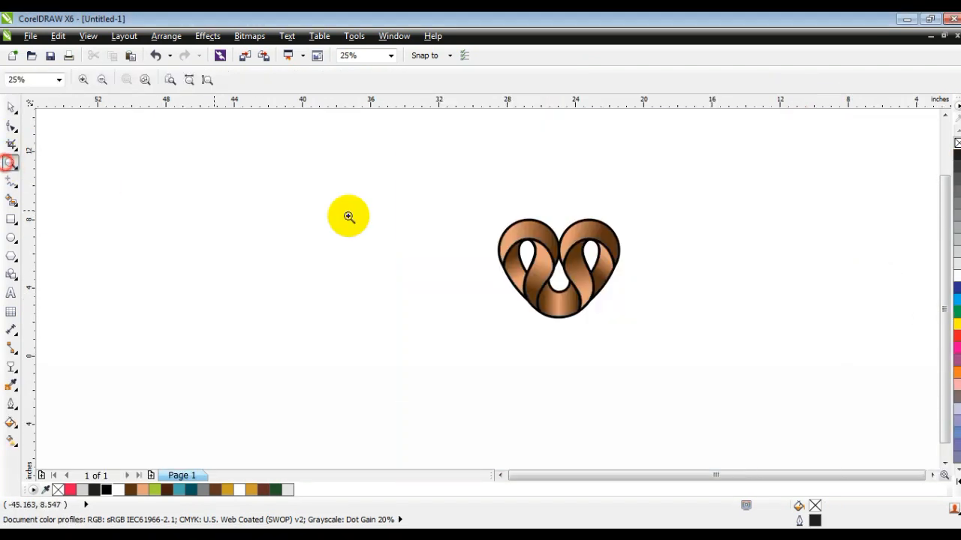
pyautogui.moveTo(358, 154); pyautogui.dragTo(822, 376)
pyautogui.press('F9')
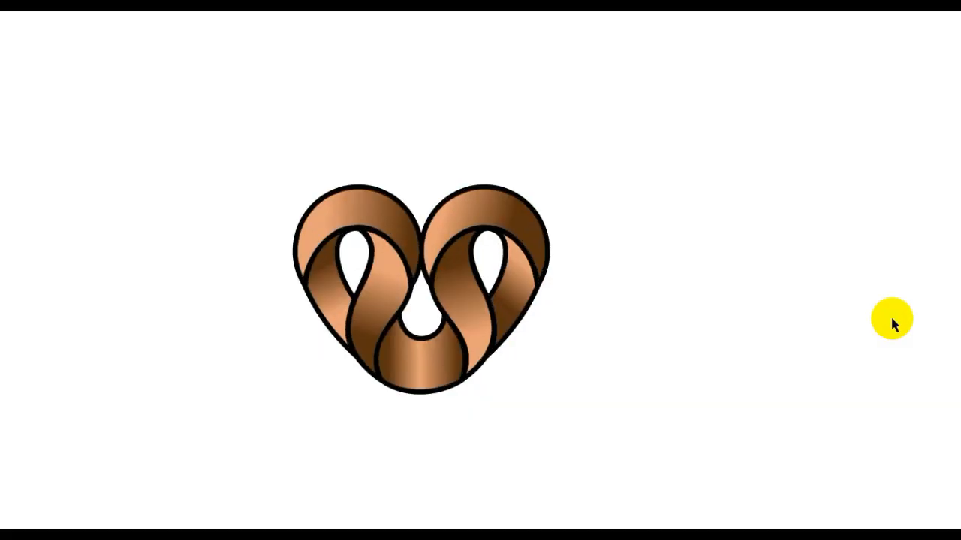